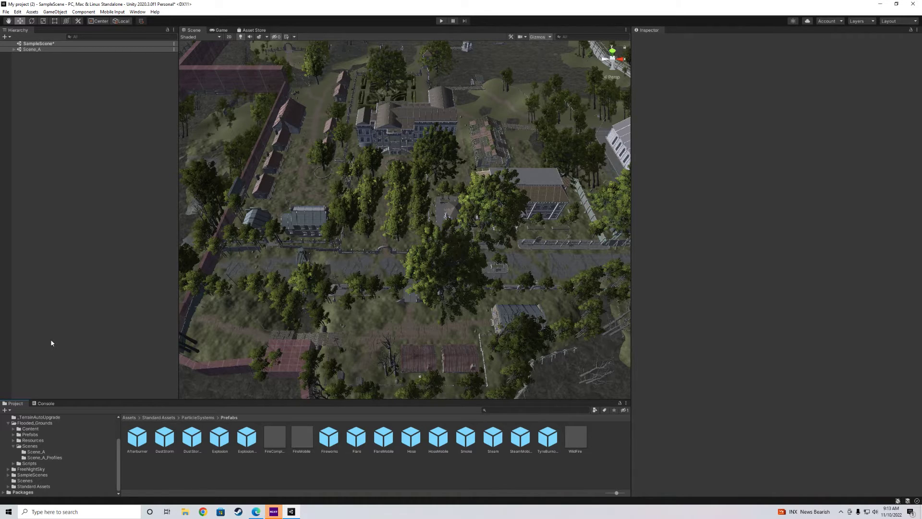
# - Open the ParticleSystems Prefabs folder inside Standard Assets in the project
pyautogui.click(33, 487)
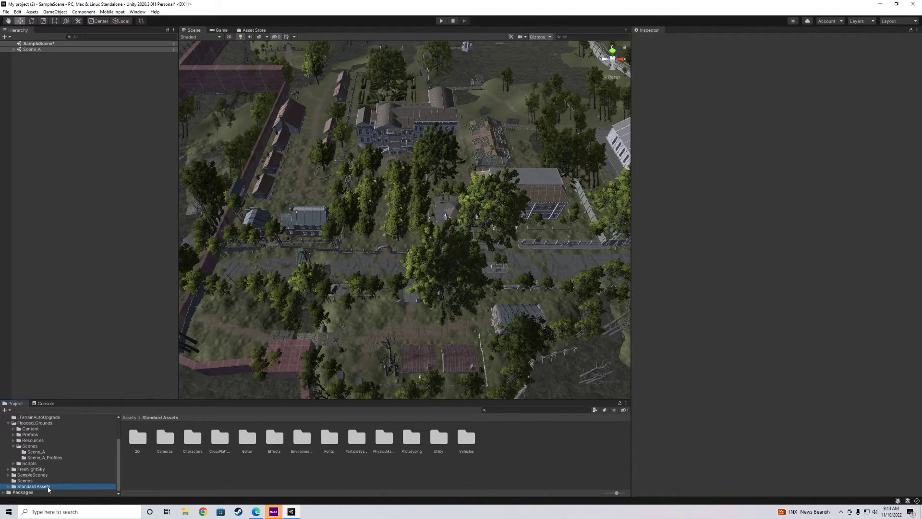
pyautogui.click(258, 30)
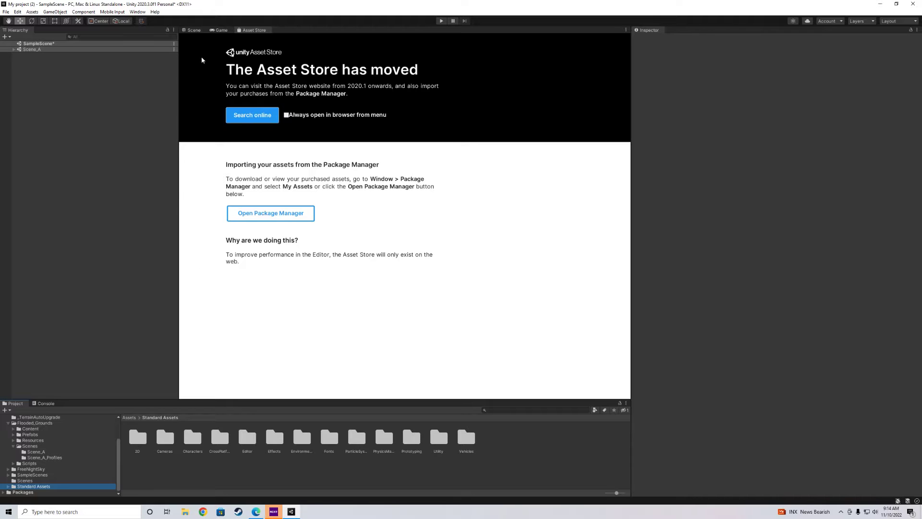
pyautogui.click(193, 31)
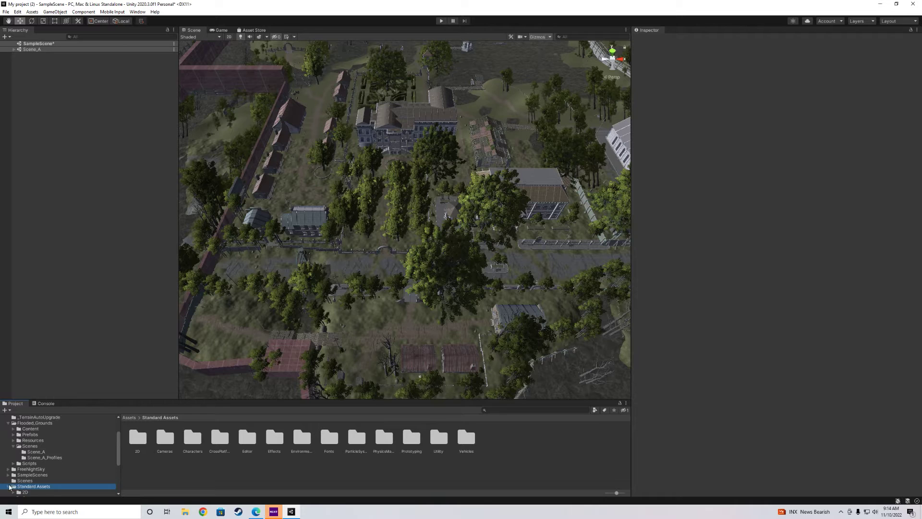
pyautogui.scroll(-4, 29, 485)
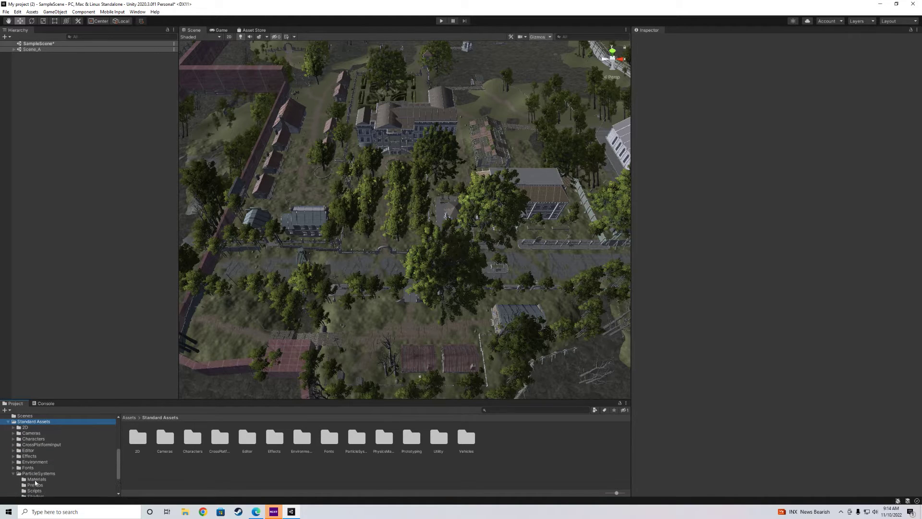
pyautogui.click(35, 485)
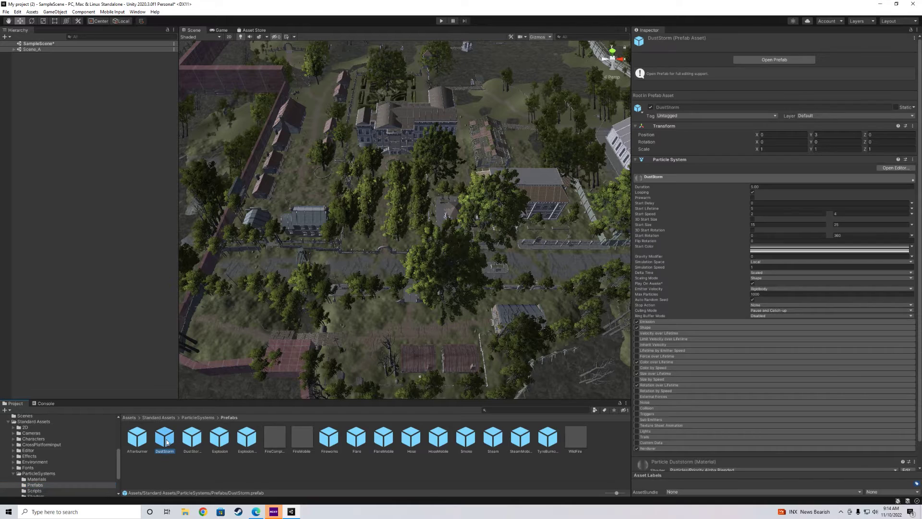
# - Place the DustStorm prefab in the scene on the road in the middle of the grounds
pyautogui.click(191, 438)
pyautogui.moveTo(387, 261); pyautogui.dragTo(388, 261)
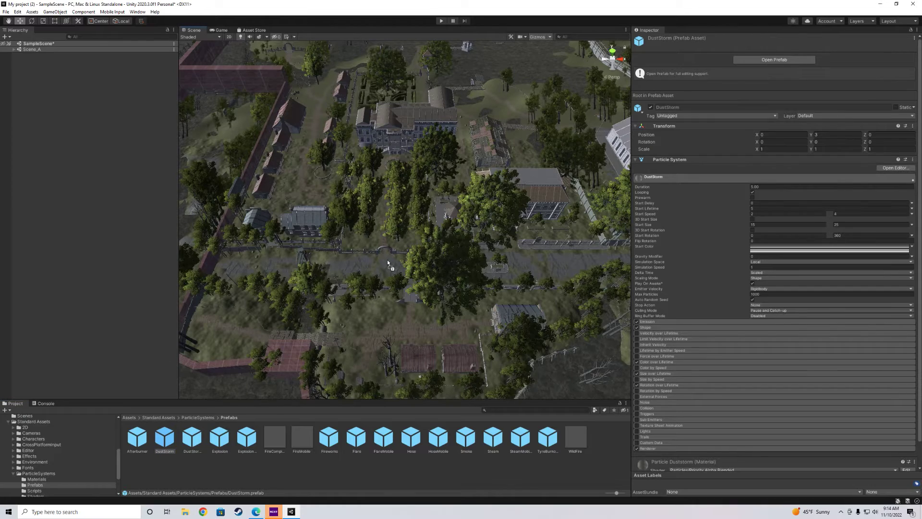
pyautogui.scroll(5, 382, 286)
pyautogui.moveTo(382, 283); pyautogui.dragTo(454, 300, button='right')
pyautogui.scroll(-6, 454, 301)
pyautogui.scroll(-8, 454, 301)
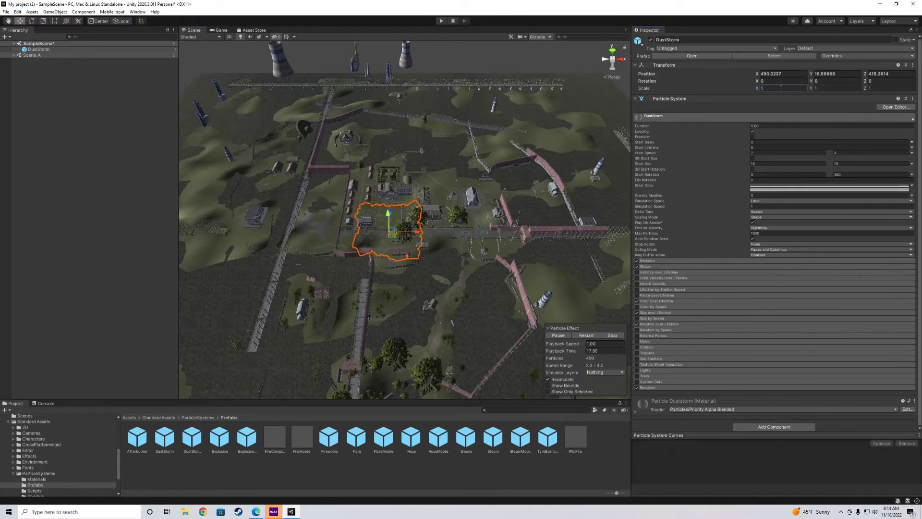
# - Set the dust storm's X and Z scale to 10
pyautogui.write('10')
pyautogui.click(890, 88)
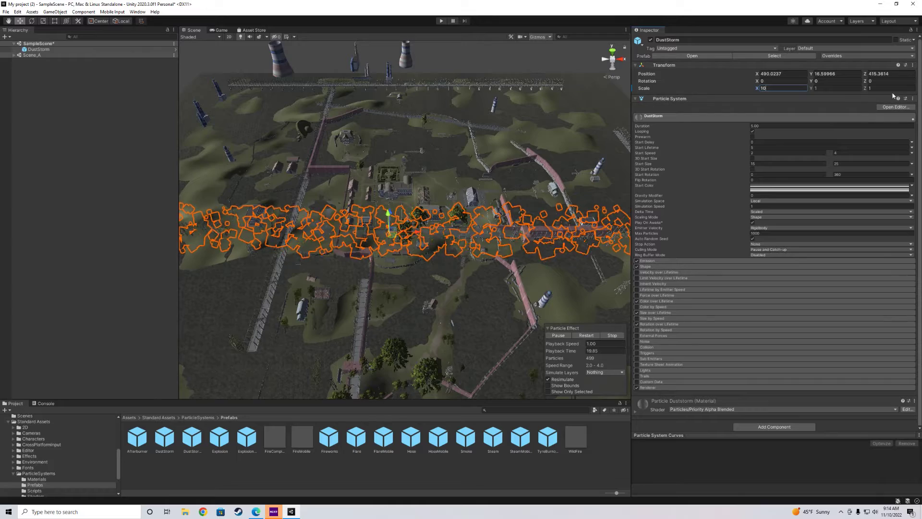
pyautogui.write('10')
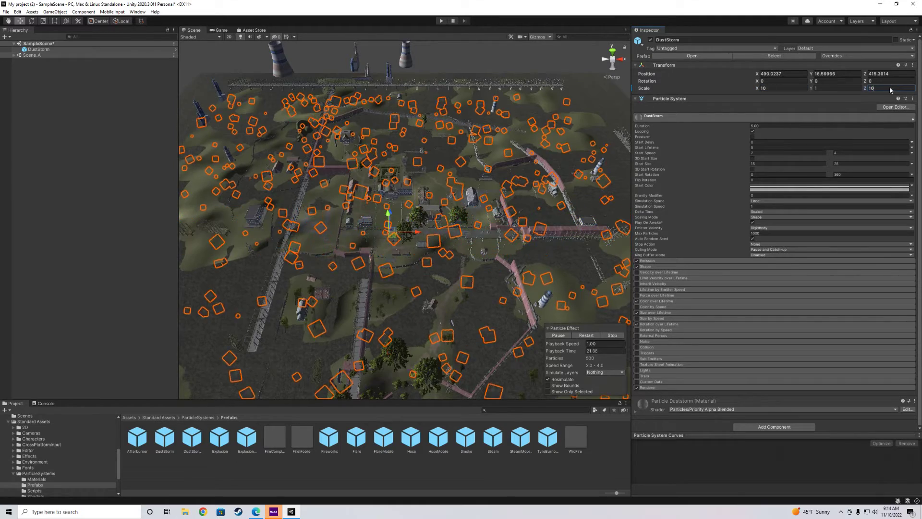
pyautogui.scroll(-8, 519, 245)
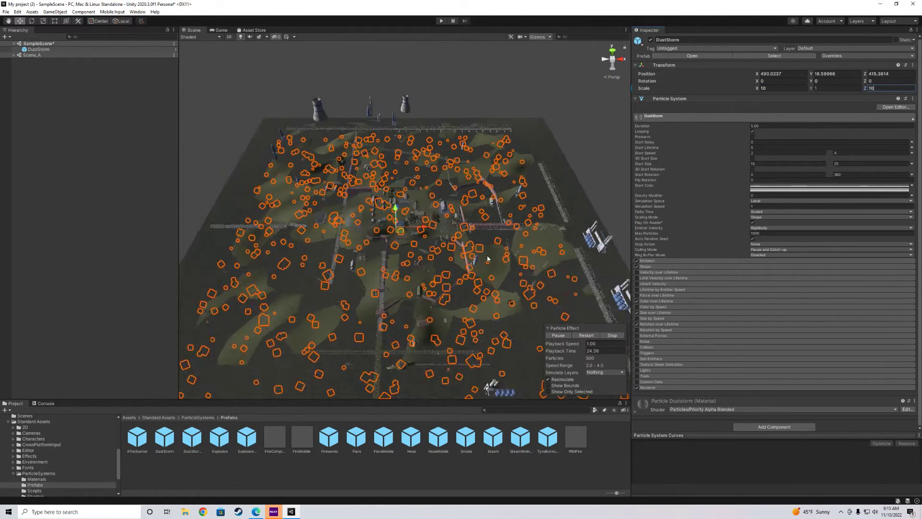
# - Set the dust storm's particle duration to 500 and its start lifetime to 1
pyautogui.scroll(8, 488, 258)
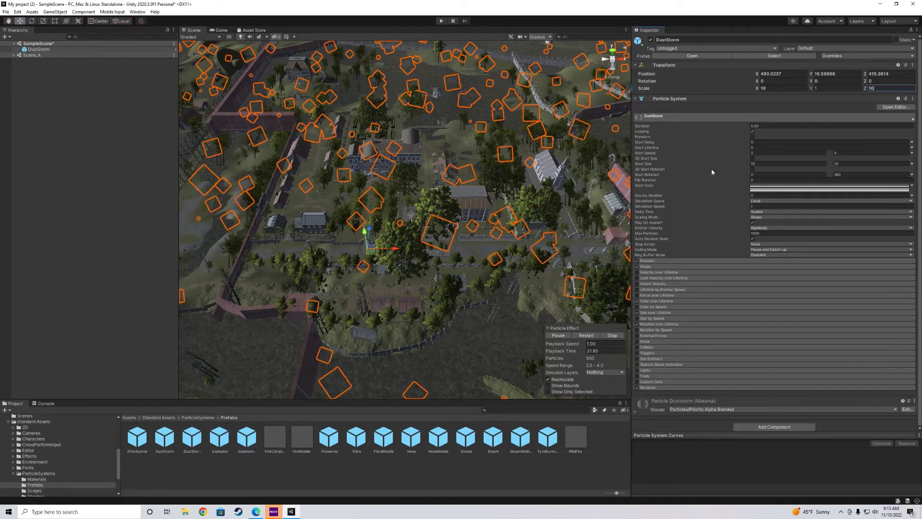
pyautogui.click(773, 126)
pyautogui.write('500')
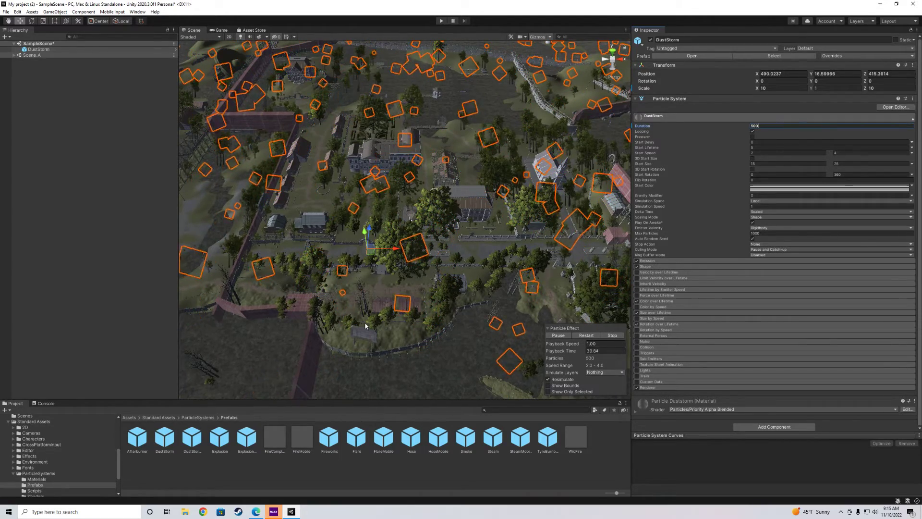
pyautogui.click(763, 147)
pyautogui.write('1')
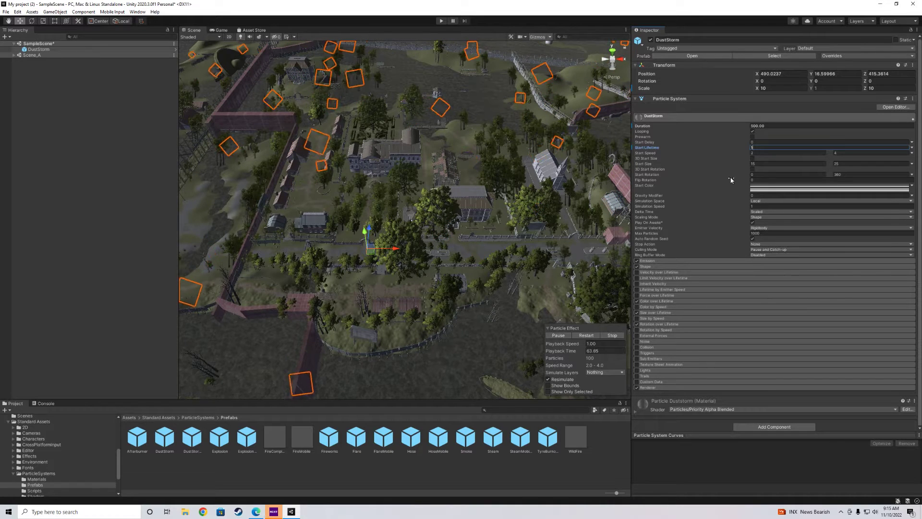
# - Set the dust storm's start size range from 50 to 150
pyautogui.click(764, 163)
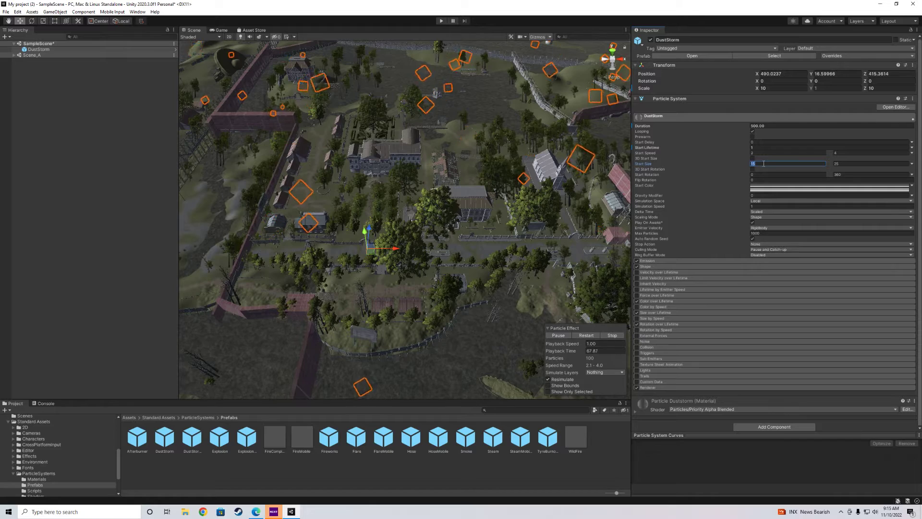
pyautogui.write('50')
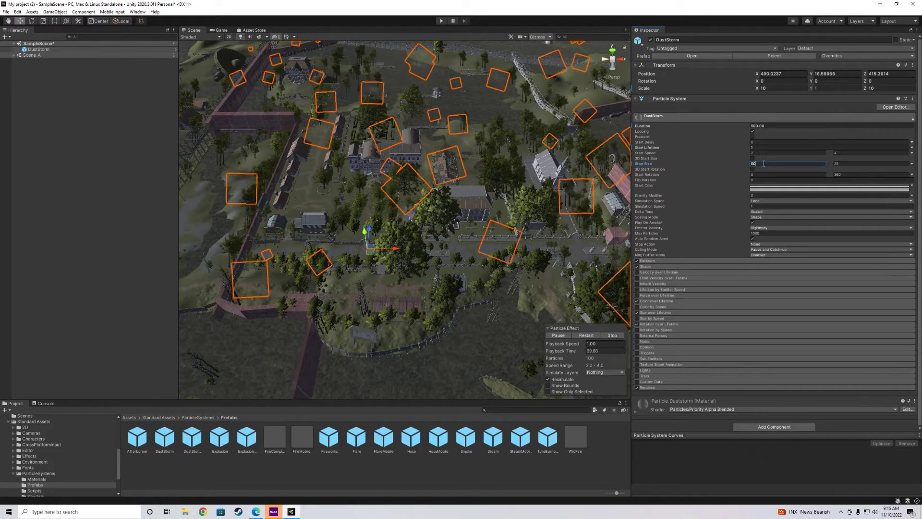
pyautogui.click(845, 162)
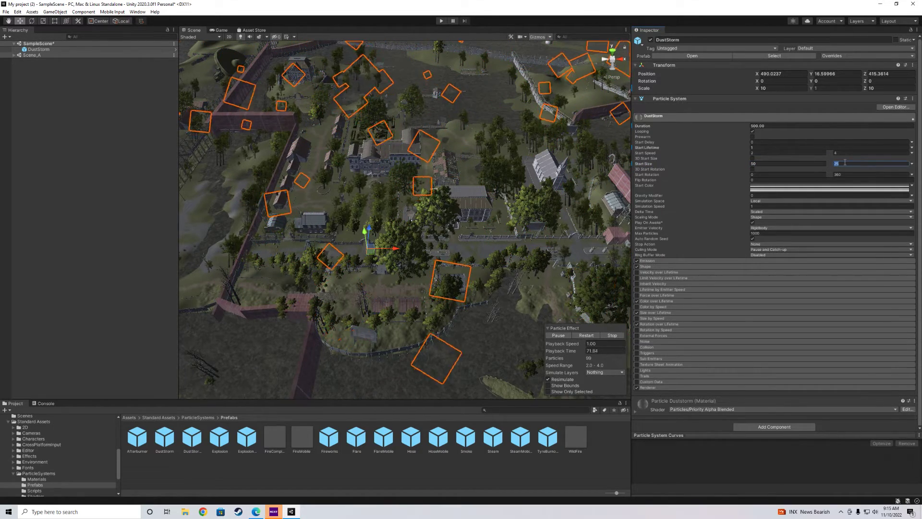
pyautogui.write('150')
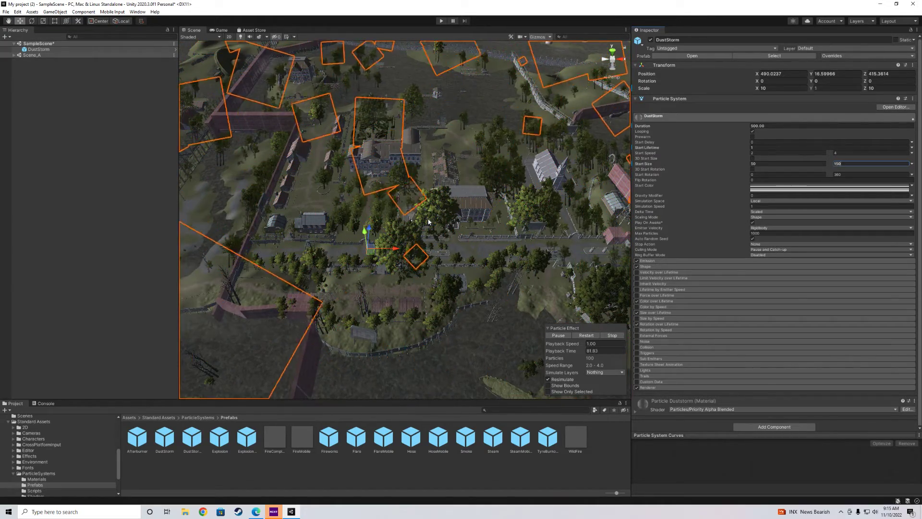
# - Slow the dust storm's simulation speed to 0.1
pyautogui.scroll(-5, 429, 222)
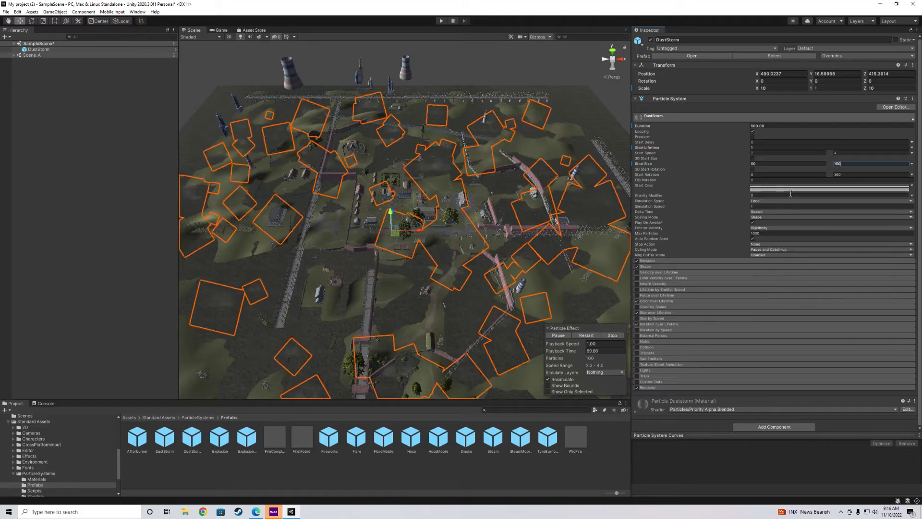
pyautogui.click(766, 206)
pyautogui.write('.')
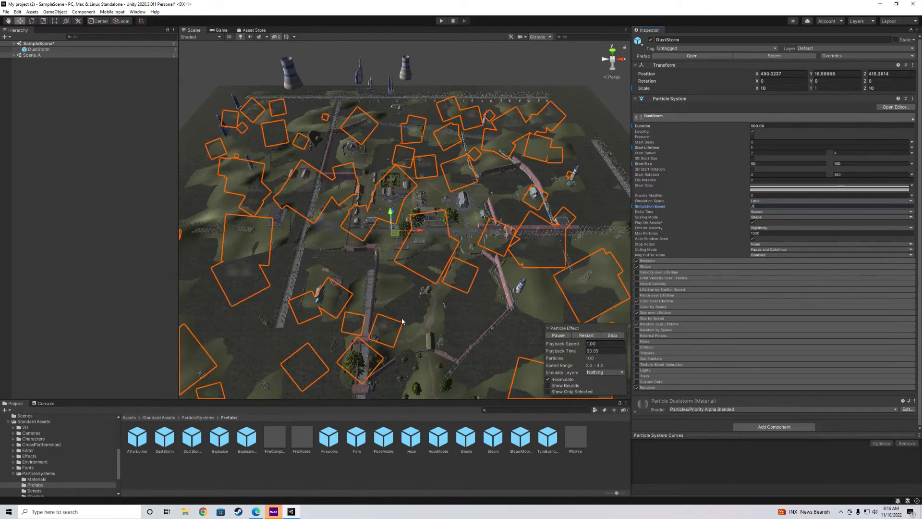
pyautogui.scroll(10, 381, 315)
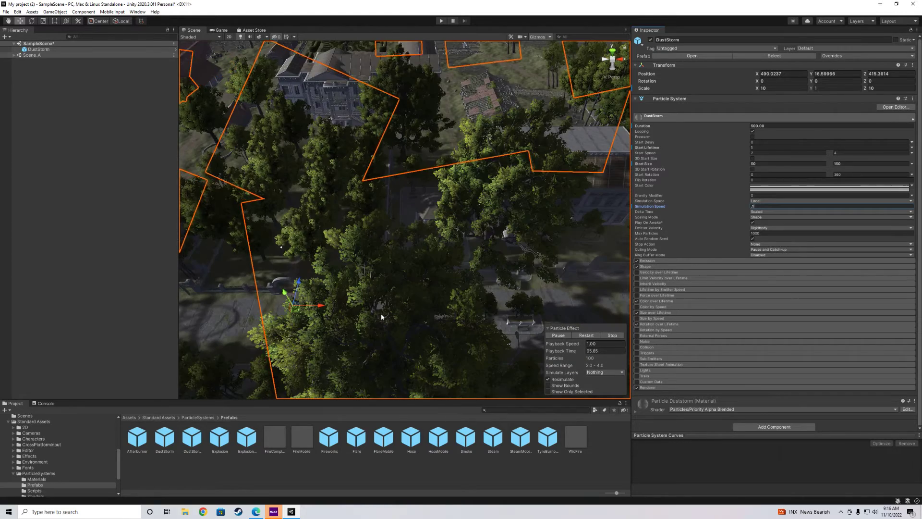
pyautogui.scroll(-10, 381, 315)
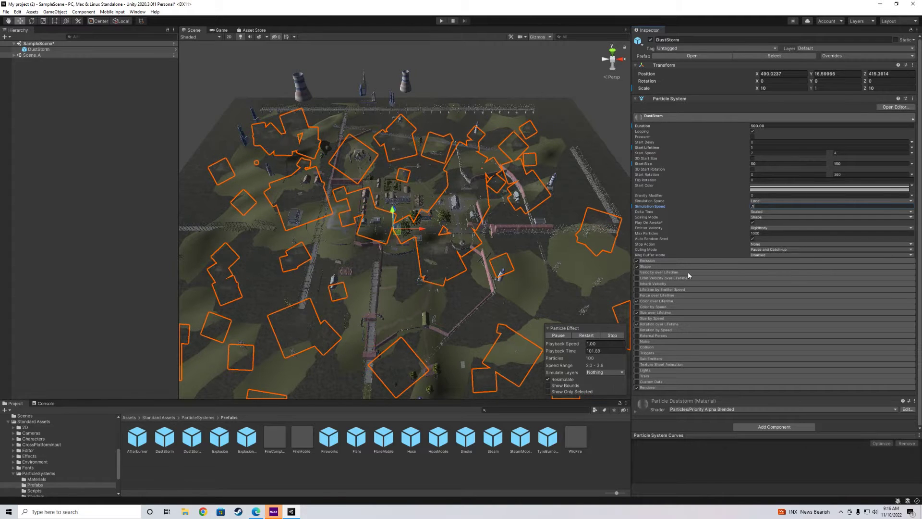
# - Set the dust storm's max particles to 10000 and its emission rate over time to 10000
pyautogui.click(767, 234)
pyautogui.write('10000')
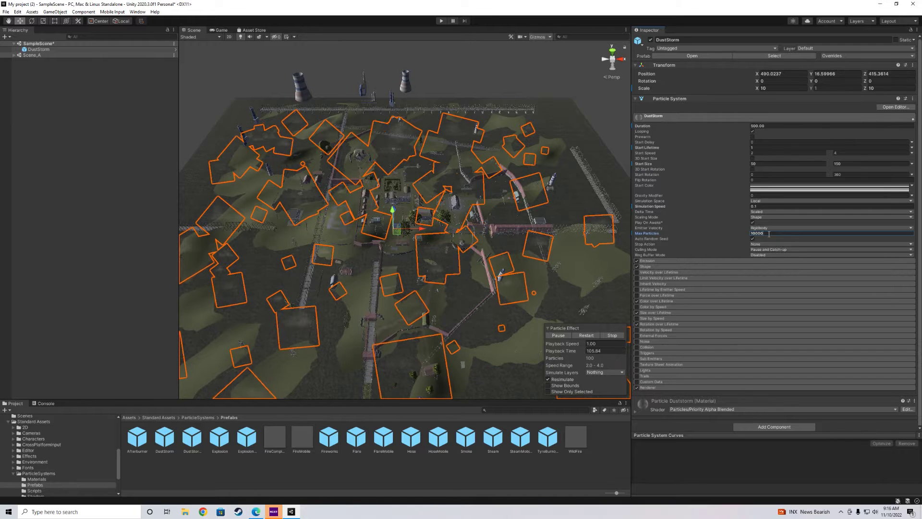
pyautogui.click(666, 263)
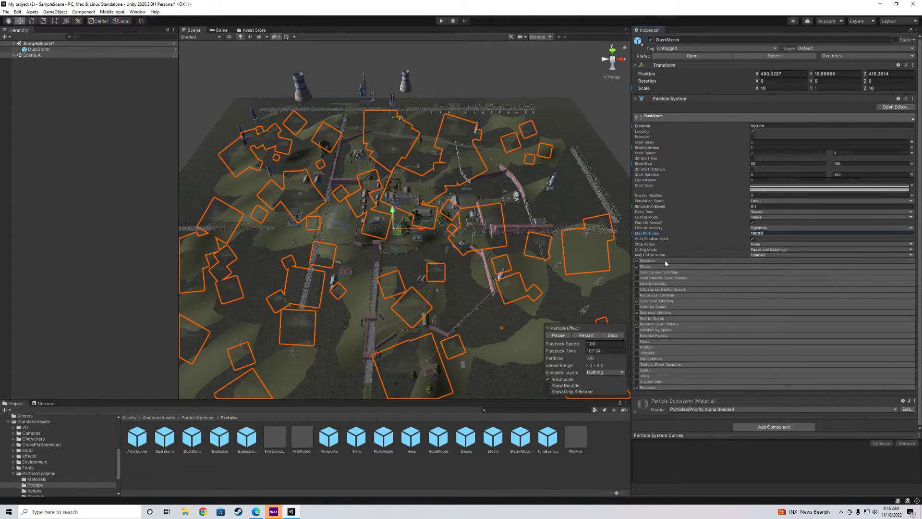
pyautogui.click(777, 268)
pyautogui.click(777, 268)
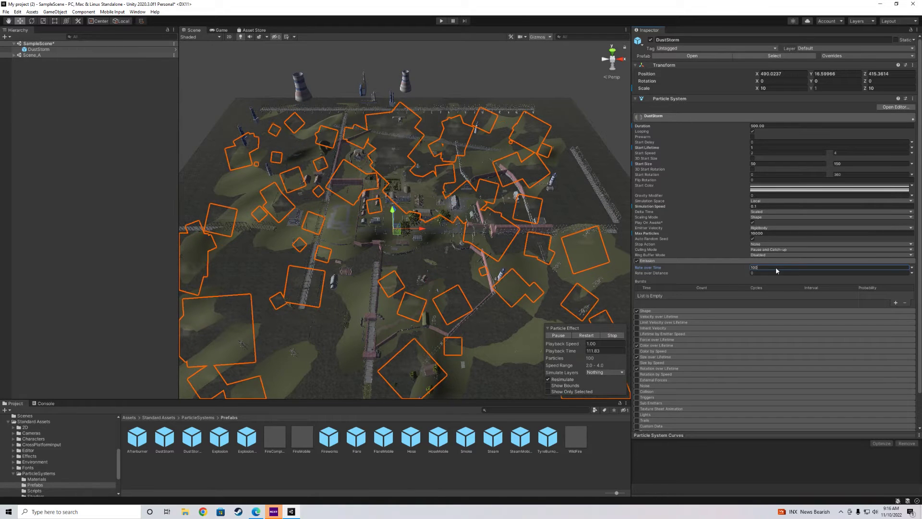
pyautogui.write('0')
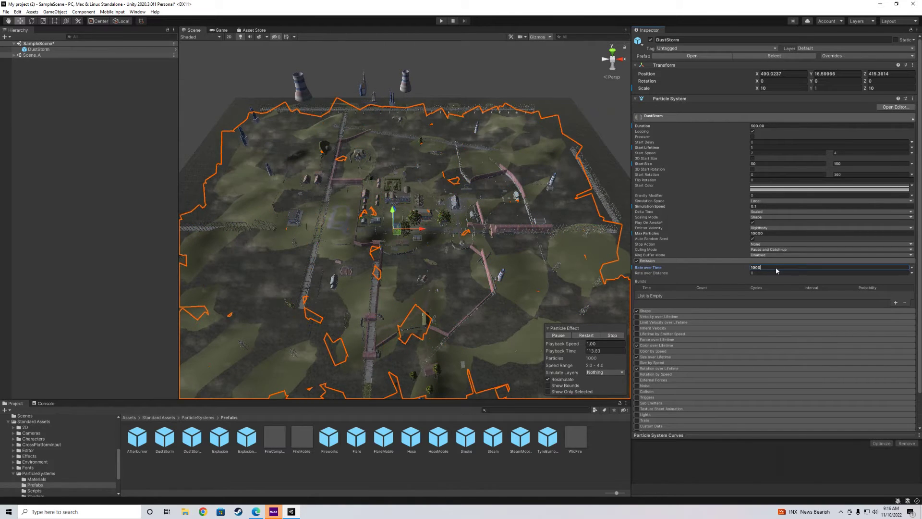
pyautogui.write('0')
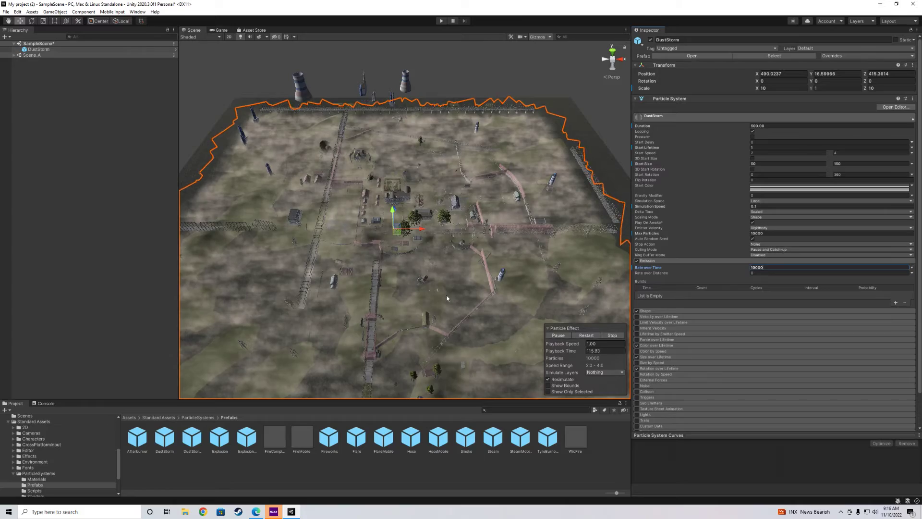
# - Examine the dust storm's coverage of the grounds both close up among the trees and from high above
pyautogui.scroll(10, 415, 291)
pyautogui.scroll(-2, 415, 291)
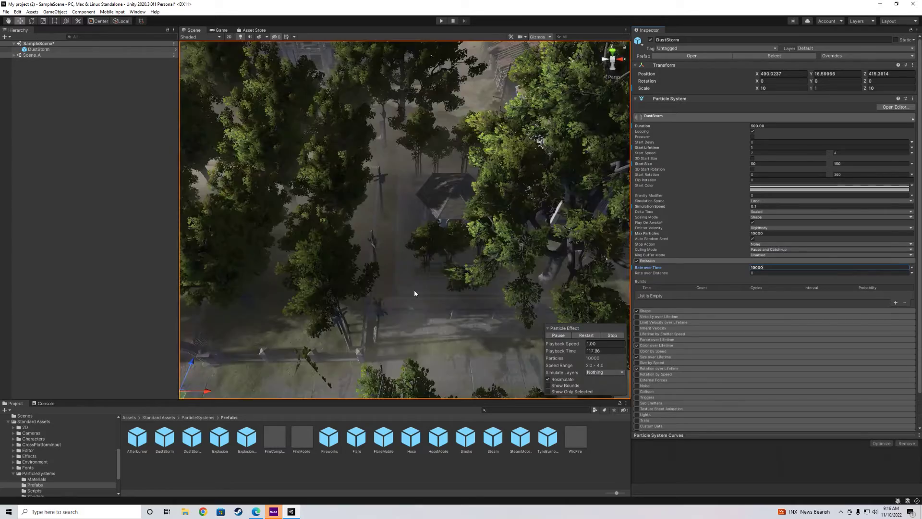
pyautogui.moveTo(415, 291); pyautogui.dragTo(598, 258, button='right')
pyautogui.moveTo(529, 269); pyautogui.dragTo(438, 306, button='right')
pyautogui.press('s')
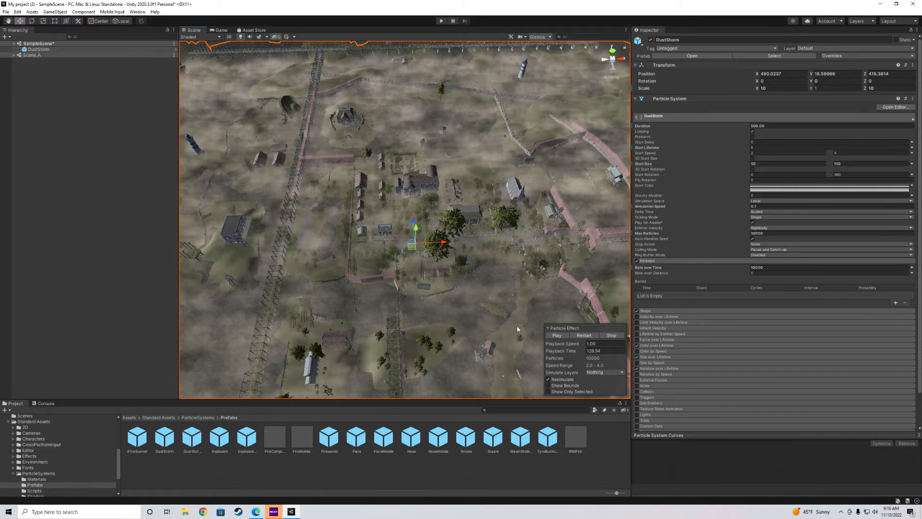
pyautogui.scroll(-2, 460, 294)
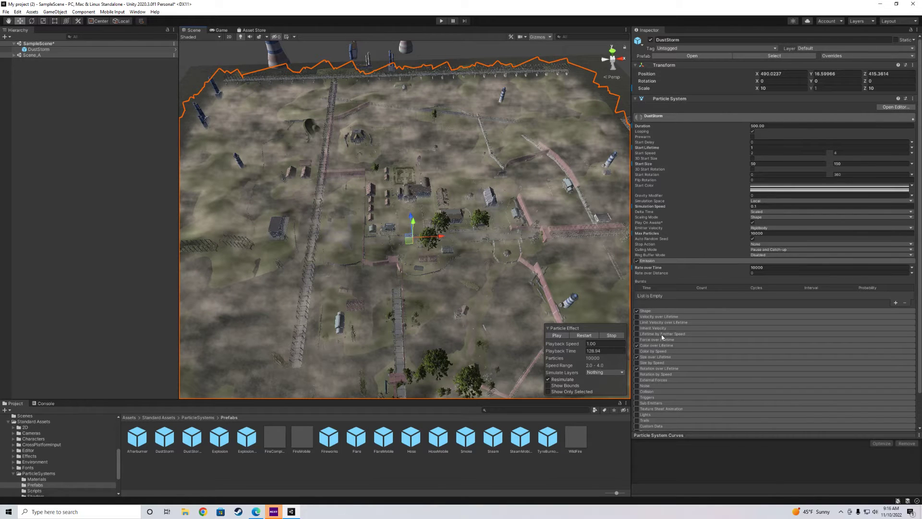
# - Look through the available shader categories for the Particle Duststorm material
pyautogui.scroll(-3, 665, 419)
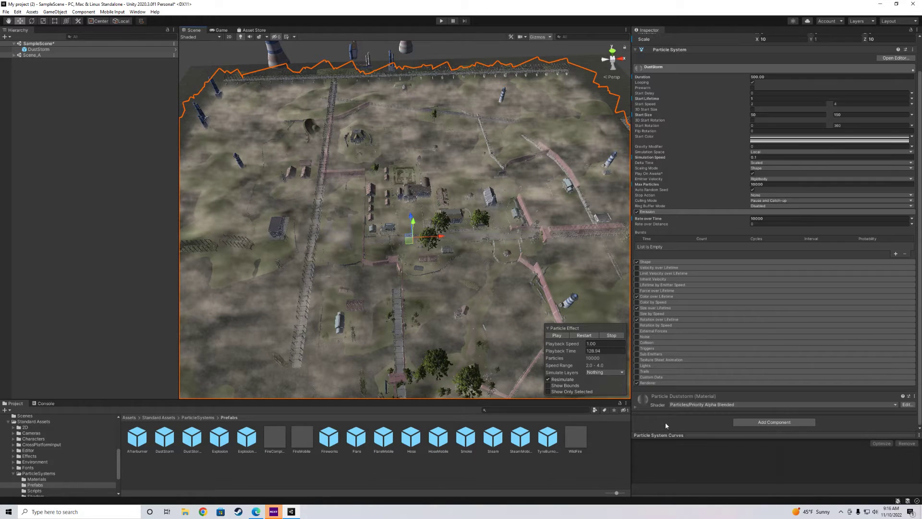
pyautogui.click(700, 405)
pyautogui.click(647, 440)
pyautogui.click(713, 405)
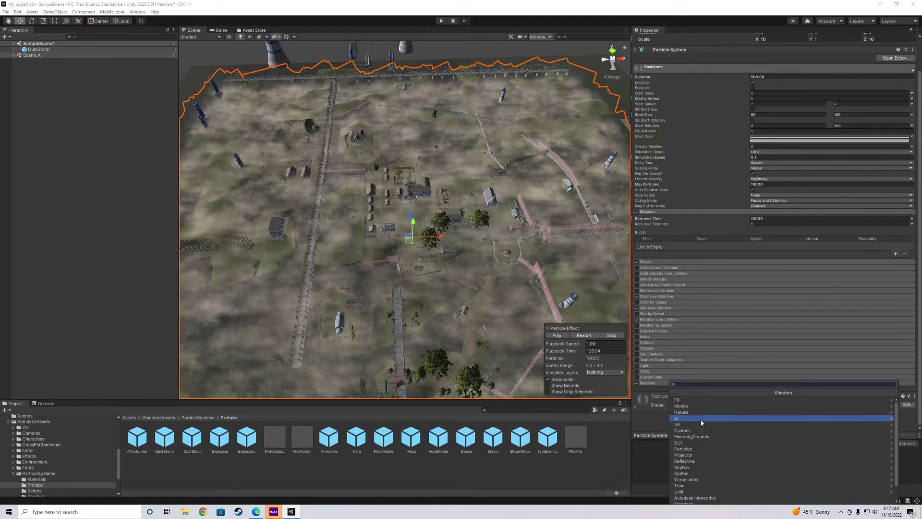
pyautogui.click(655, 435)
pyautogui.click(687, 405)
pyautogui.scroll(-1, 687, 431)
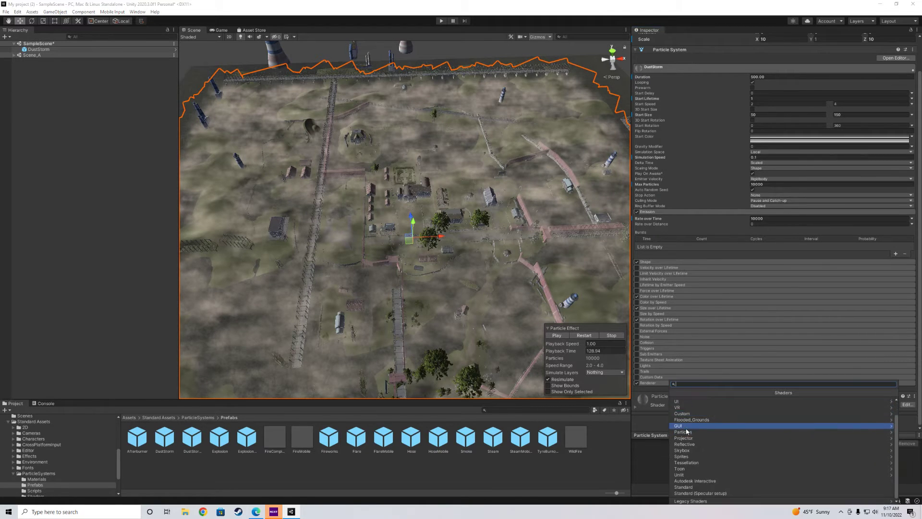
pyautogui.scroll(1, 683, 428)
pyautogui.click(660, 422)
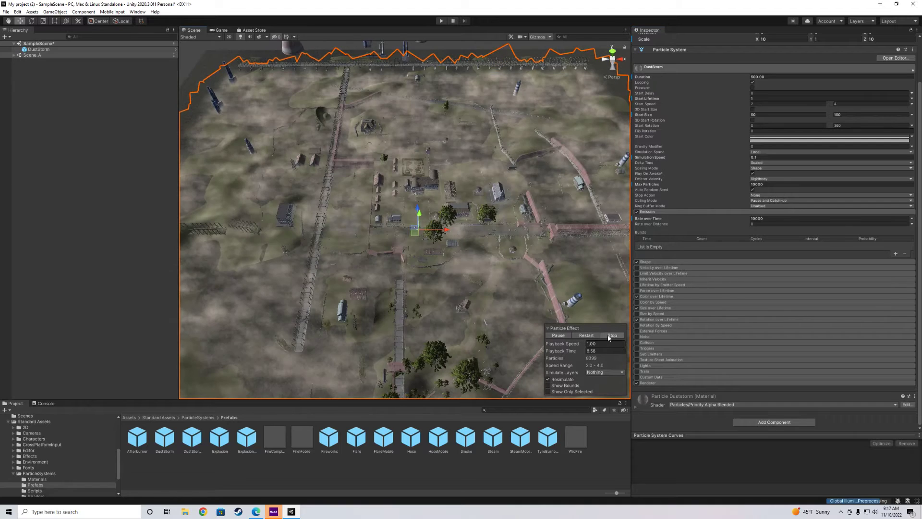
# - Replay the dust storm's particle preview from the start and pause it
pyautogui.click(591, 336)
pyautogui.click(557, 336)
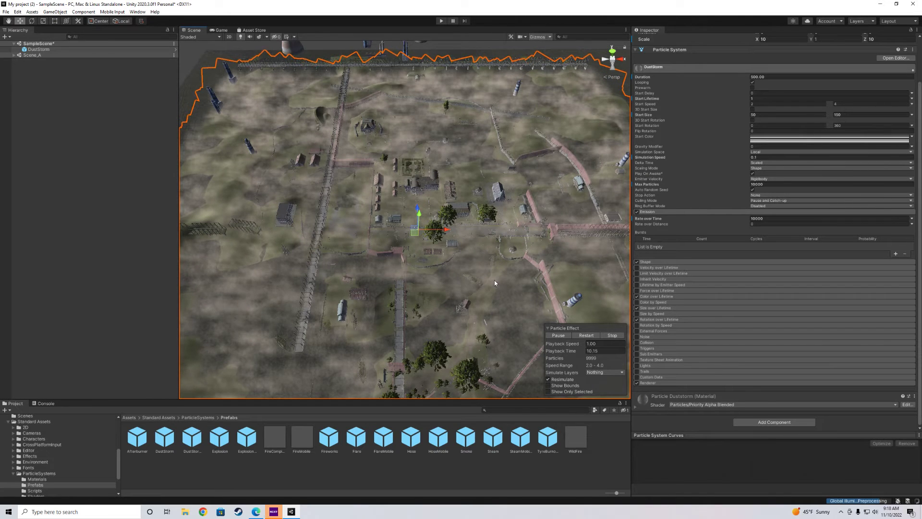
pyautogui.click(559, 334)
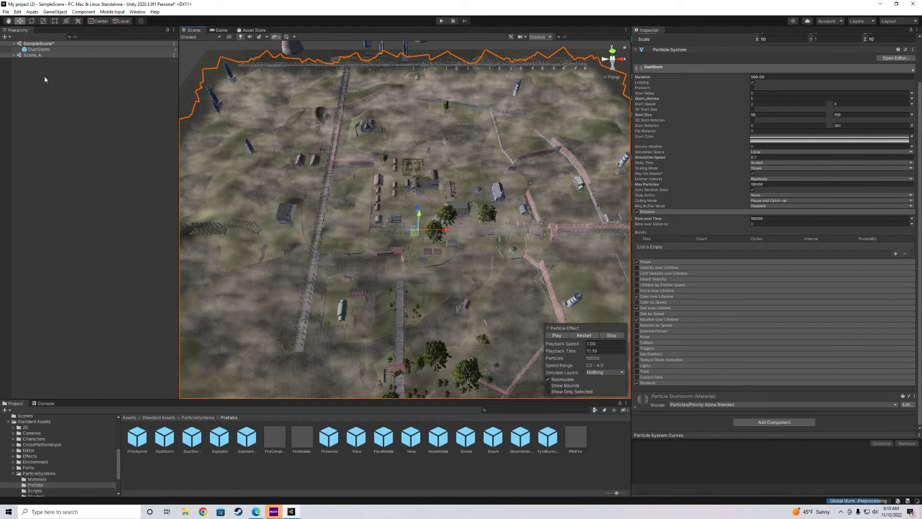
# - Find the FpsController in Scene_A and bring the scene view down to its starting spot on the dirt path
pyautogui.click(15, 54)
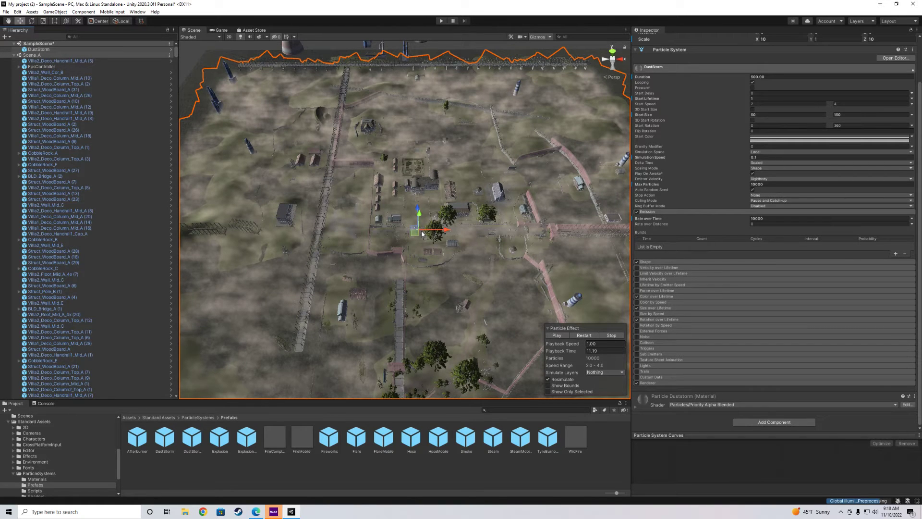
pyautogui.click(43, 68)
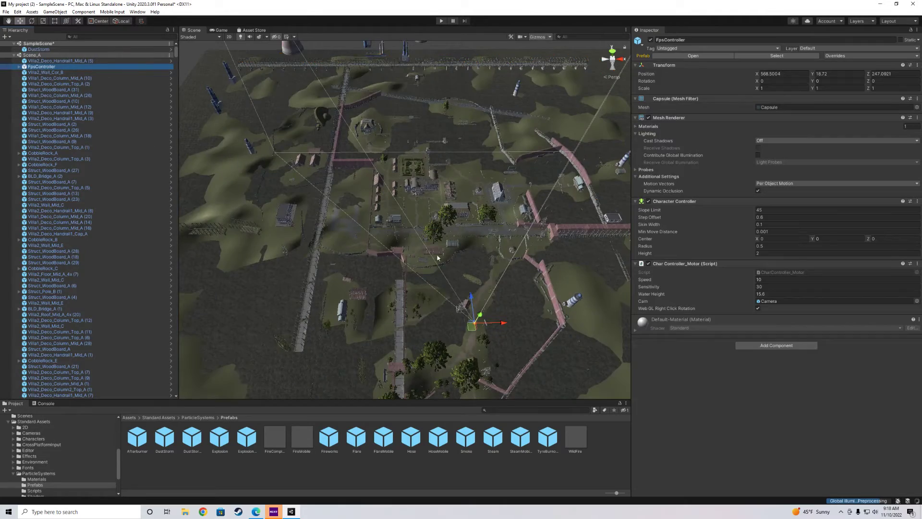
pyautogui.moveTo(438, 258); pyautogui.dragTo(438, 129, button='right')
pyautogui.press('w')
pyautogui.press('d')
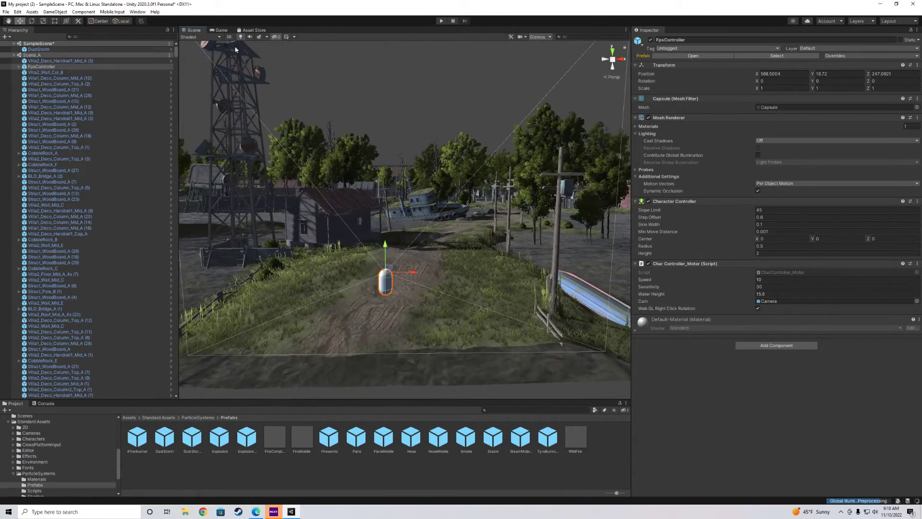
# - Run the game and walk from the dirt path to the overturned boat and fence to check the fog
pyautogui.click(441, 21)
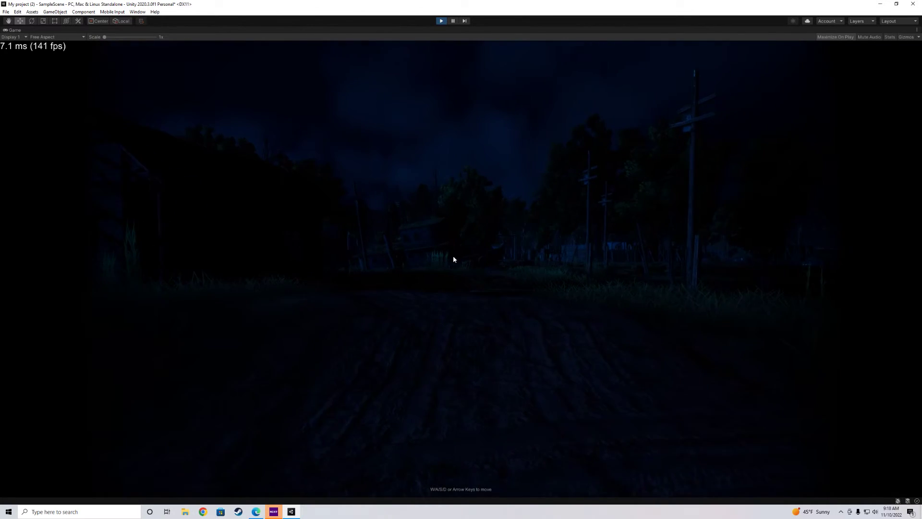
pyautogui.press('w')
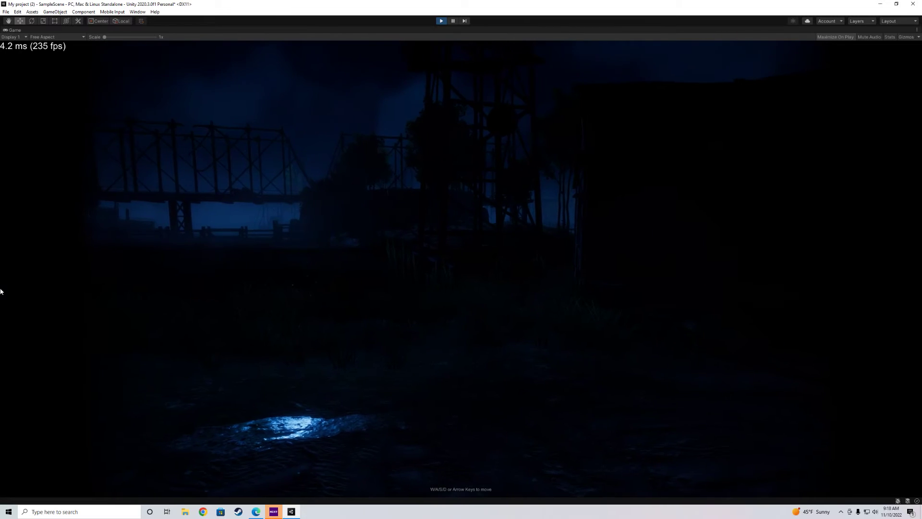
pyautogui.press('w')
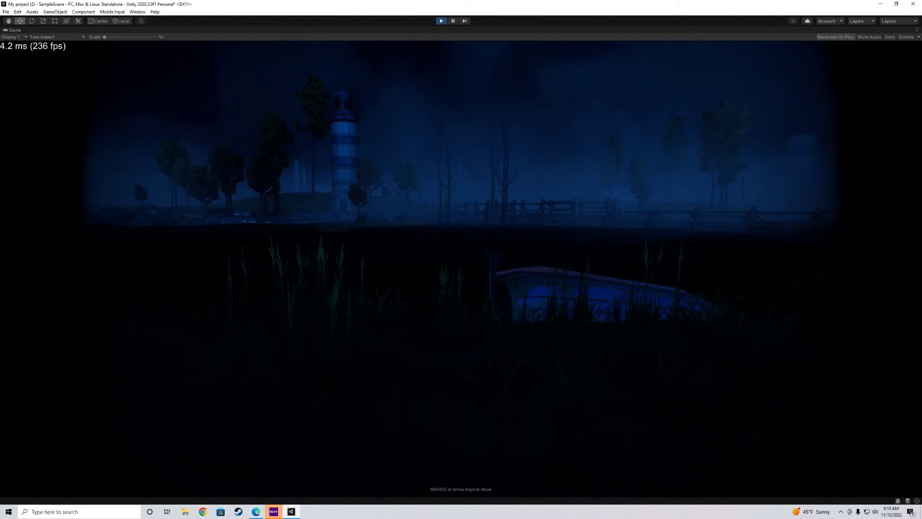
pyautogui.press('w')
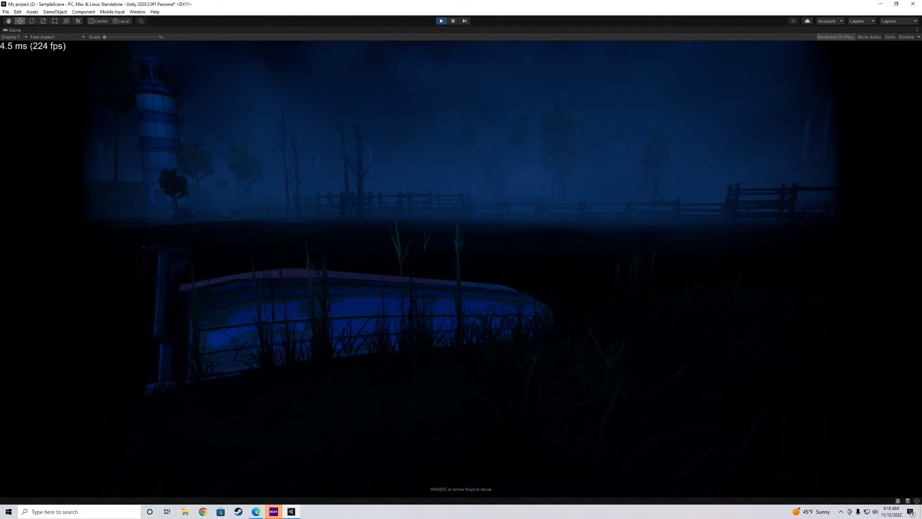
pyautogui.press('d')
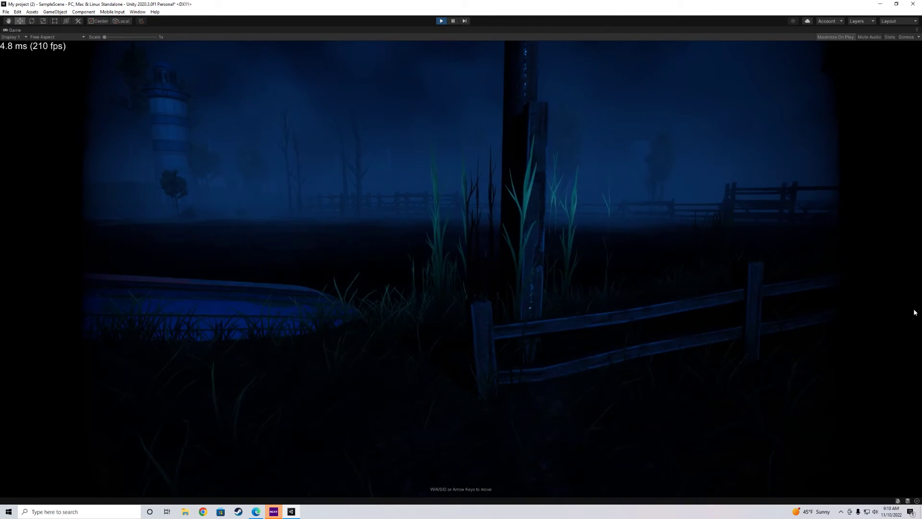
pyautogui.press('a')
pyautogui.press('w')
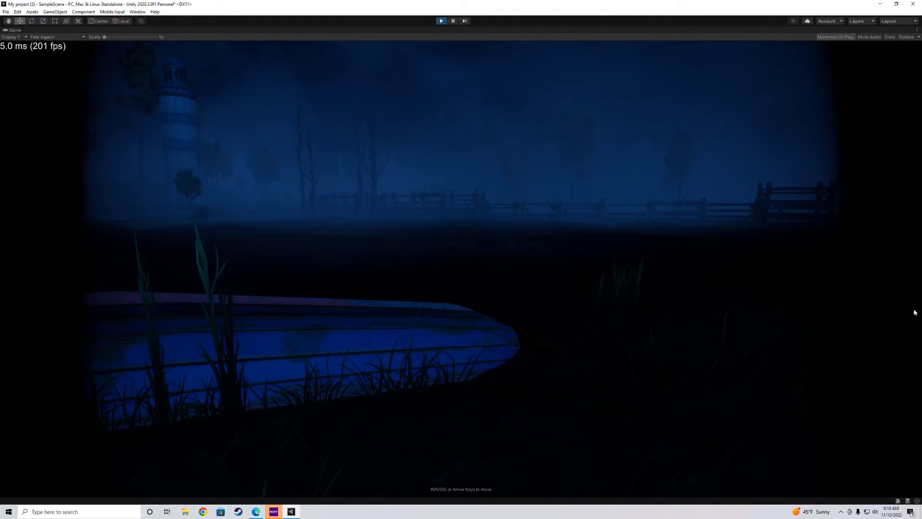
pyautogui.press('w')
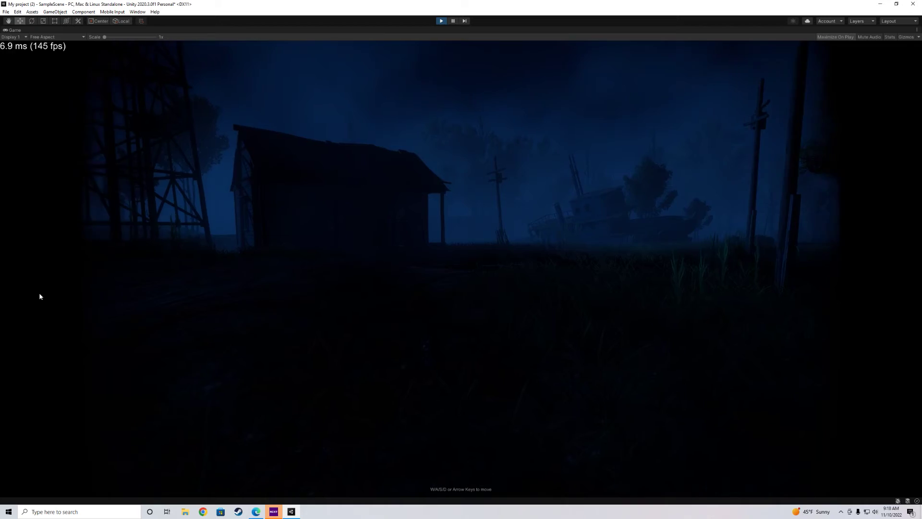
# - Walk along the dirt path past the shed and the wrecked ship towards the wooden barricades, checking the fog in game
pyautogui.press('d')
pyautogui.press('w')
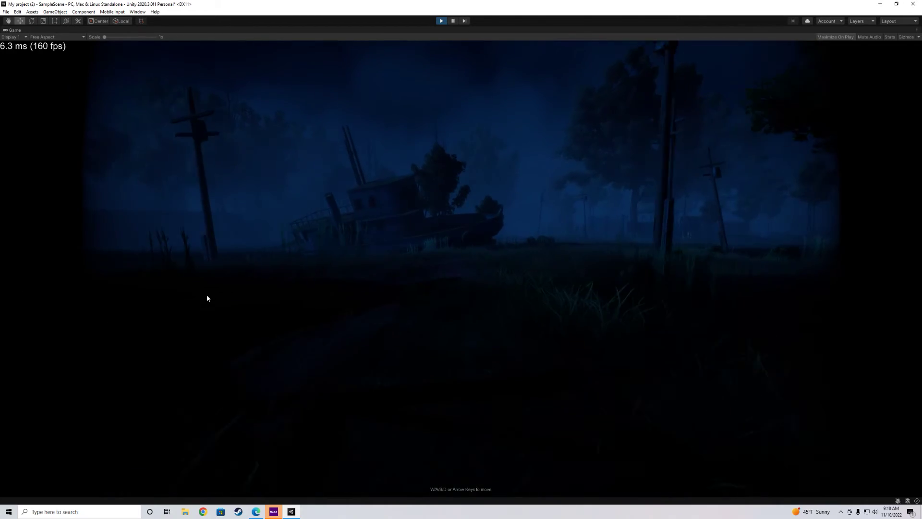
pyautogui.press('w')
pyautogui.press('d')
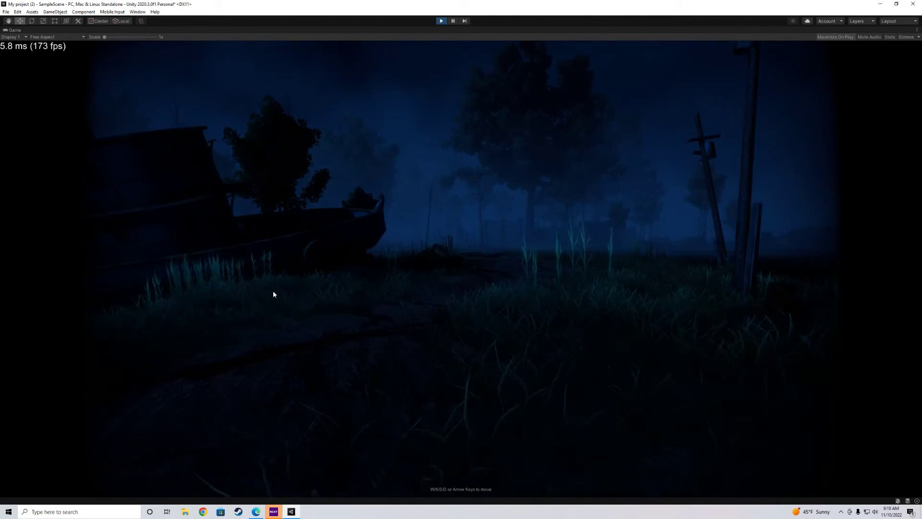
pyautogui.press('d')
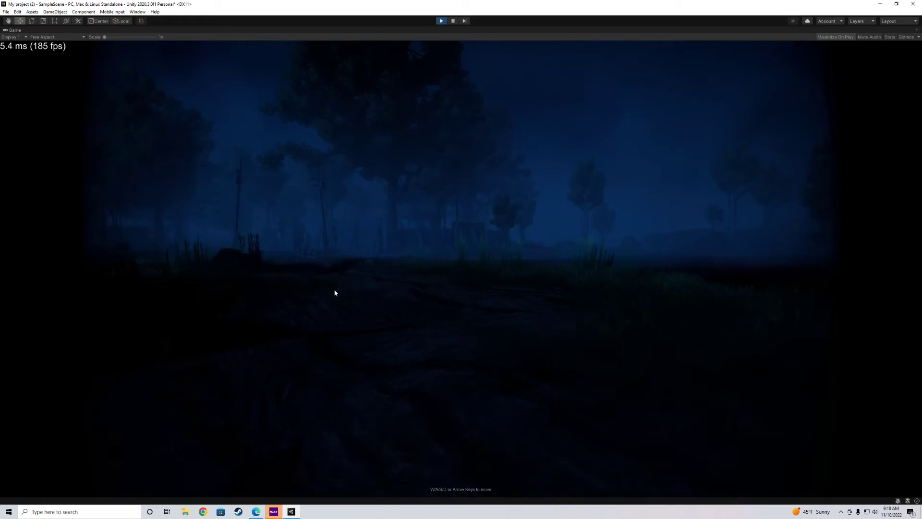
pyautogui.press('d')
pyautogui.press('w')
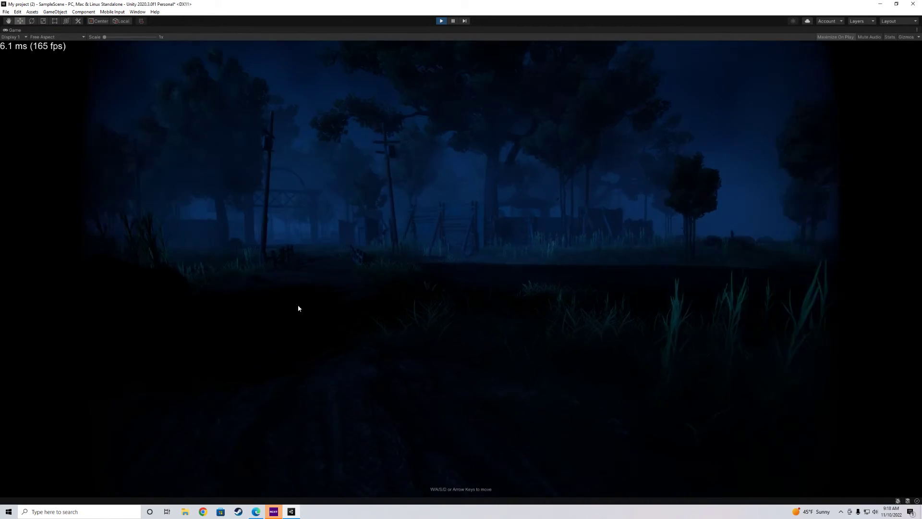
pyautogui.press('w')
pyautogui.press('w')
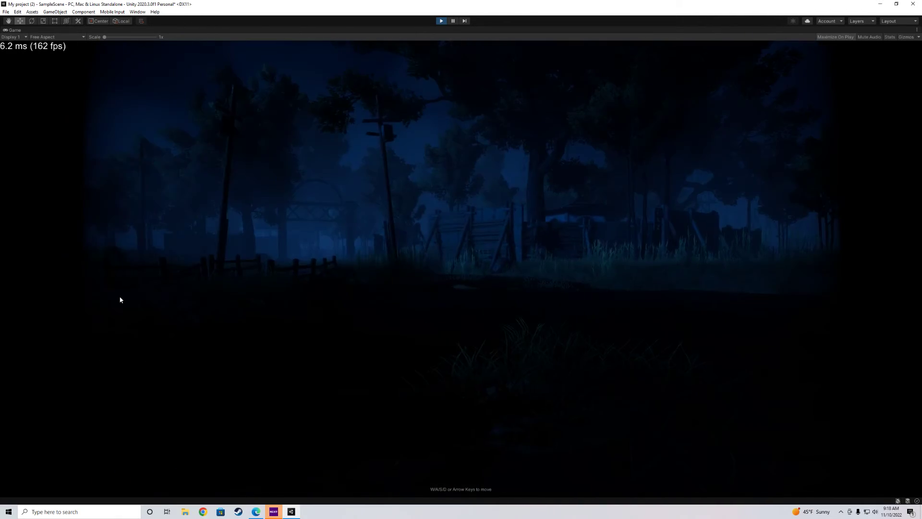
# - Check the fog back towards the tower, follow the path over the fenced bridge to the gate, and stop the game
pyautogui.moveTo(9, 297)
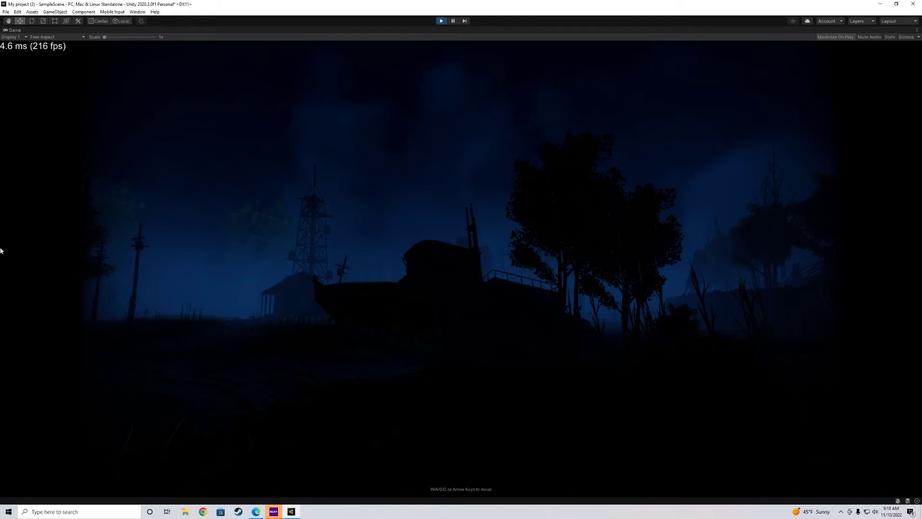
pyautogui.press('w')
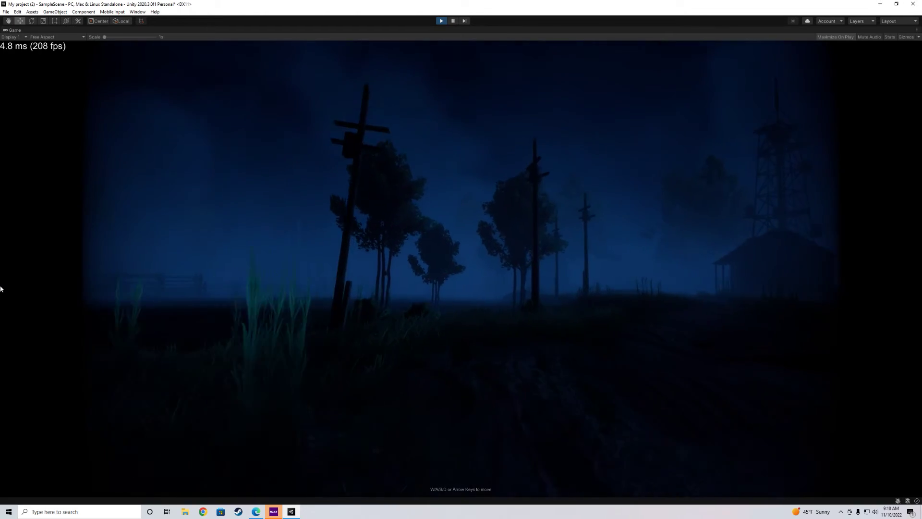
pyautogui.press('w')
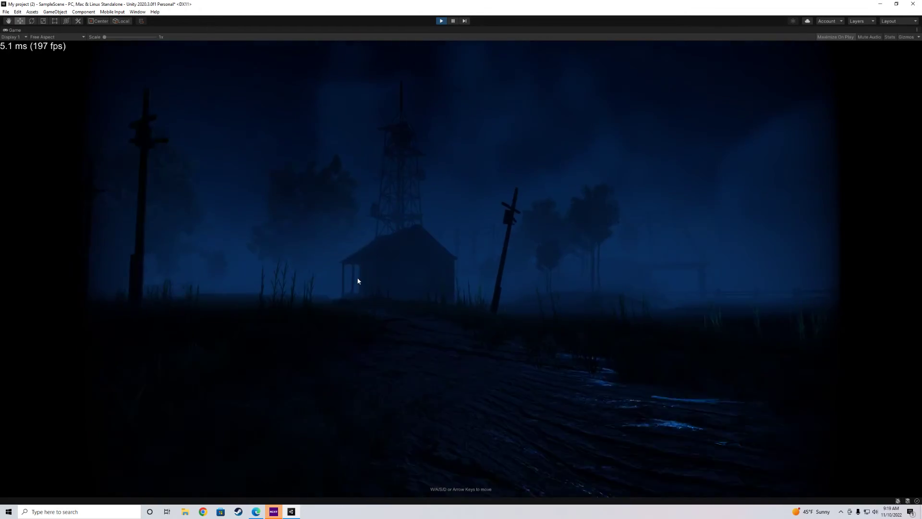
pyautogui.moveTo(878, 318)
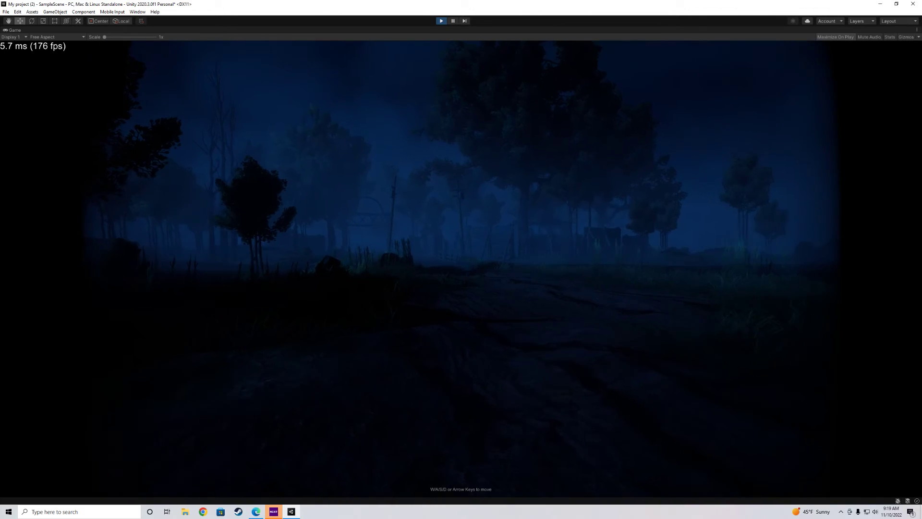
pyautogui.press('w')
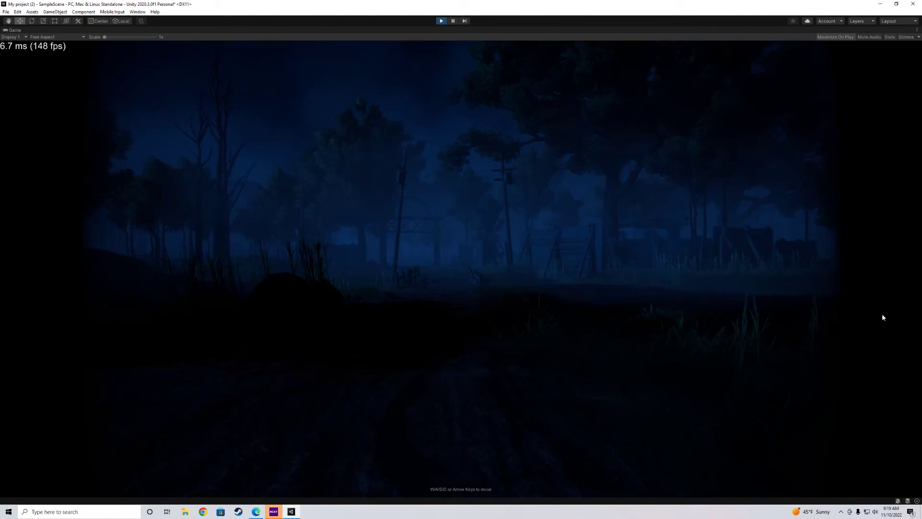
pyautogui.press('w')
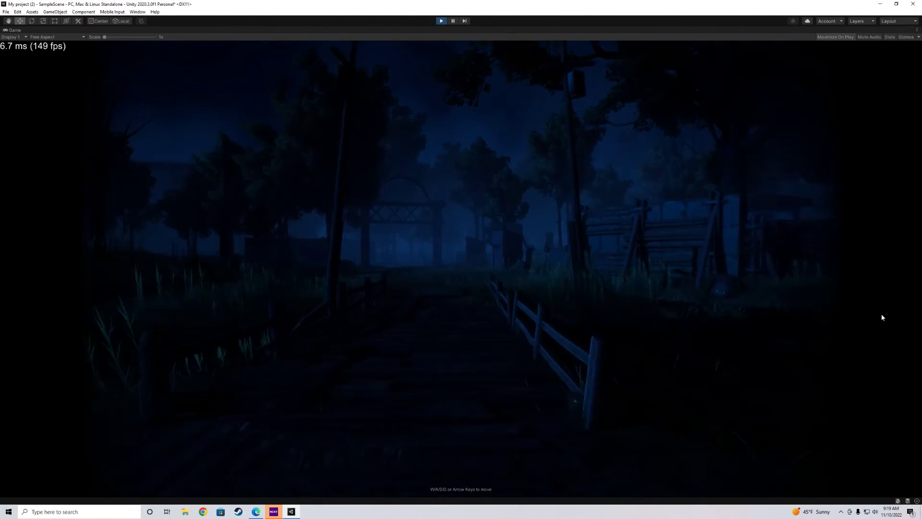
pyautogui.press('w')
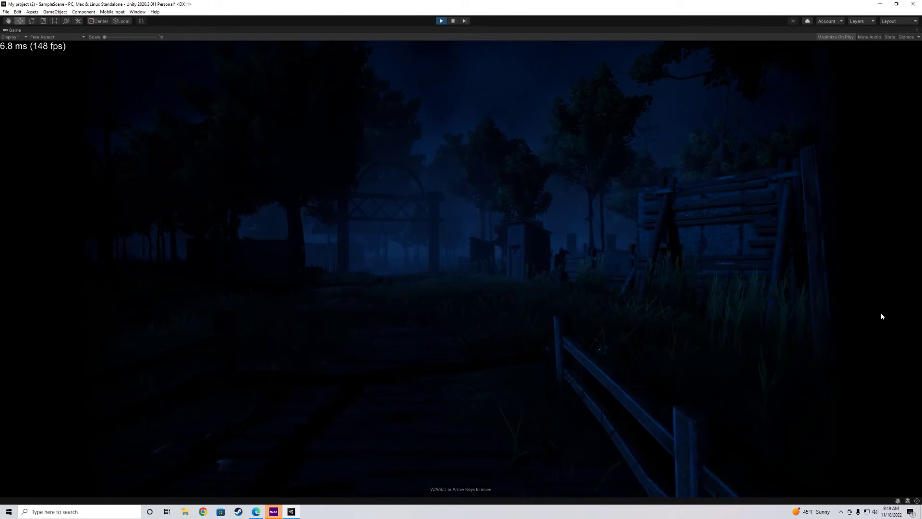
pyautogui.click(441, 21)
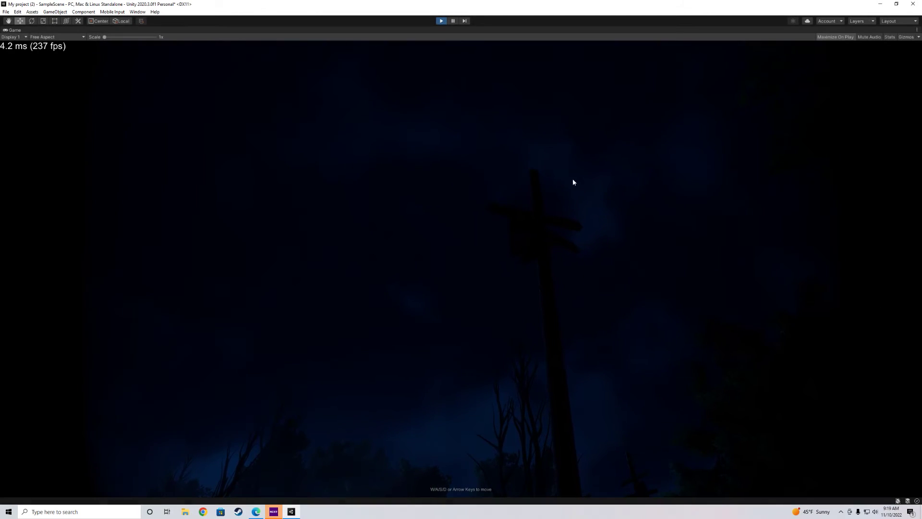
pyautogui.hotkey('ctrl', 'p')
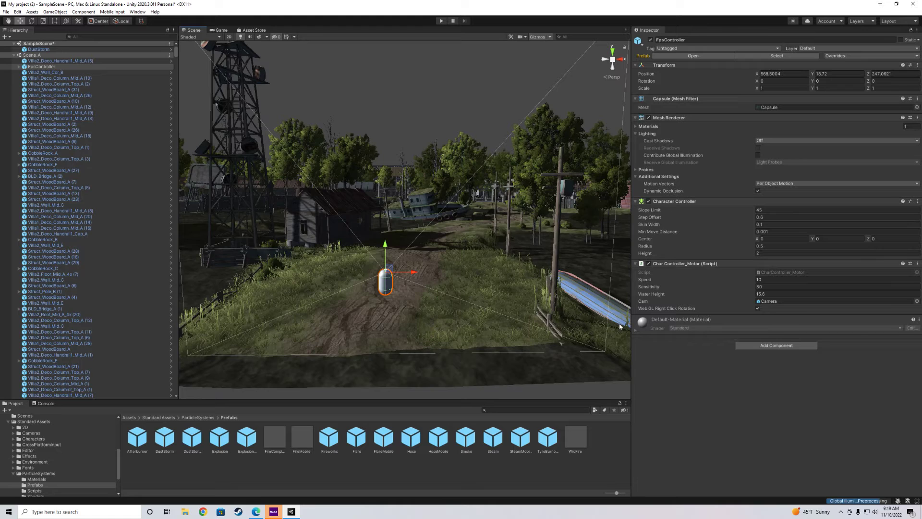
# - Select the DustStorm object and expand the properties of its Particle Duststorm material
pyautogui.click(32, 49)
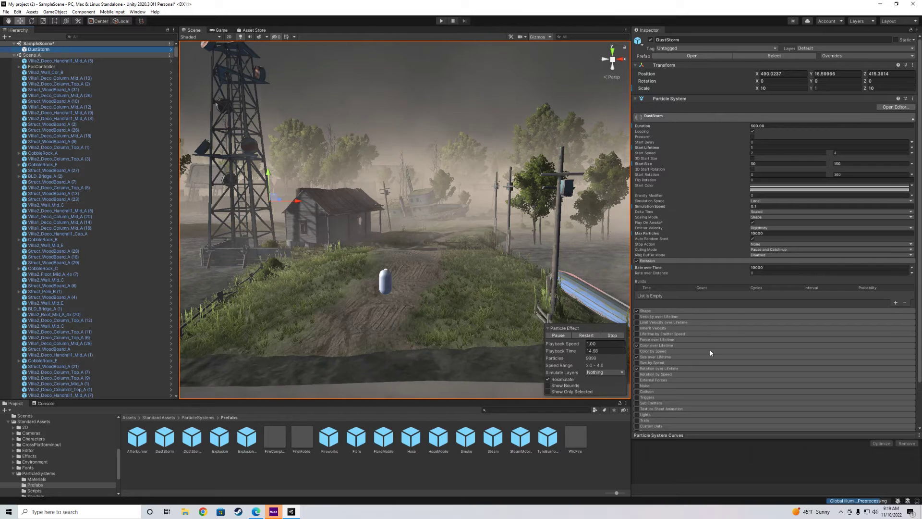
pyautogui.scroll(-3, 693, 348)
pyautogui.click(635, 407)
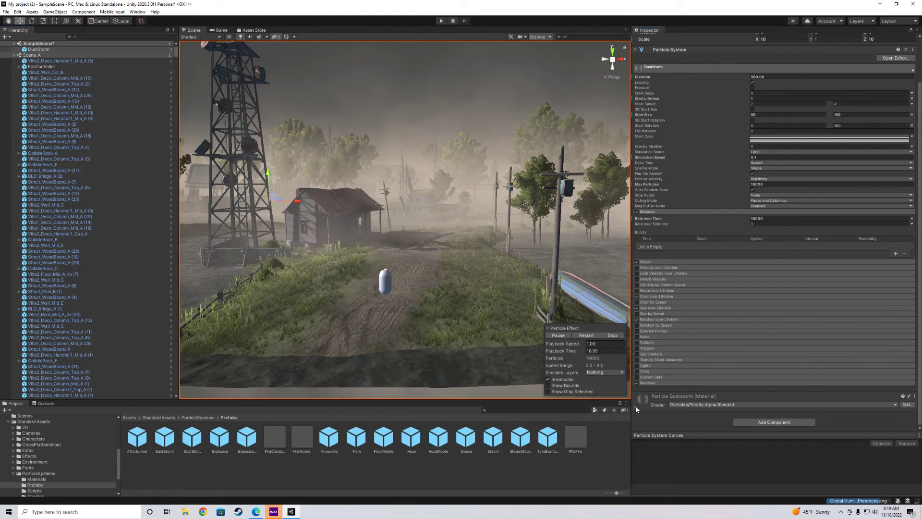
pyautogui.scroll(-5, 671, 412)
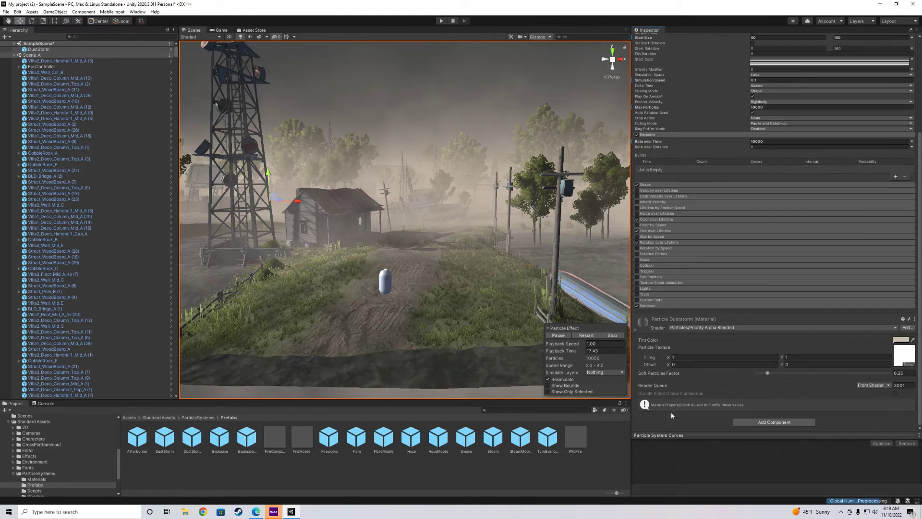
# - Tint the Particle Duststorm material red with colour A63632 and alpha 9
pyautogui.click(900, 339)
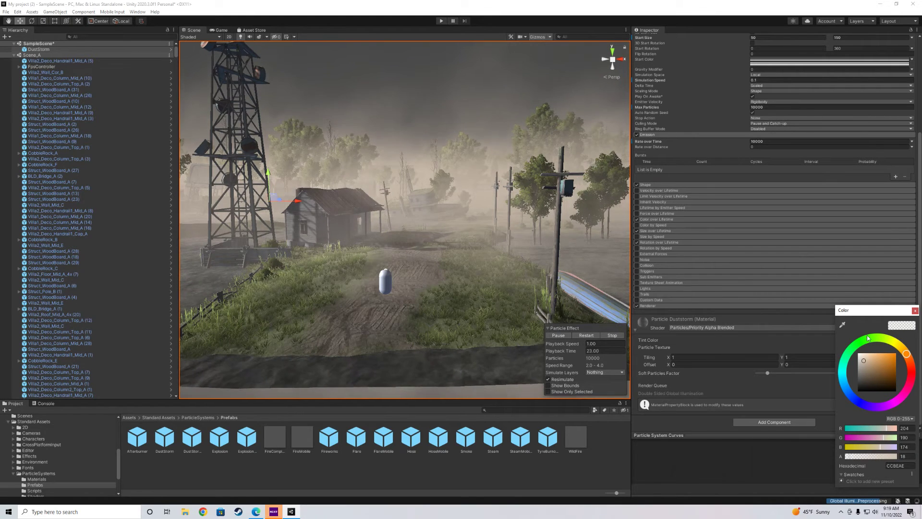
pyautogui.moveTo(877, 362)
pyautogui.mouseDown()
pyautogui.moveTo(885, 354)
pyautogui.moveTo(882, 367)
pyautogui.mouseUp()
pyautogui.click(911, 368)
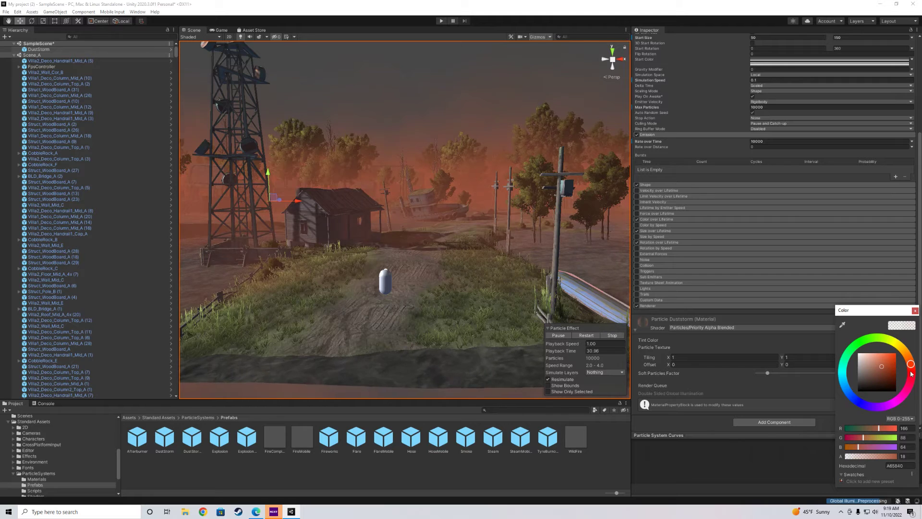
pyautogui.moveTo(913, 374); pyautogui.dragTo(889, 366)
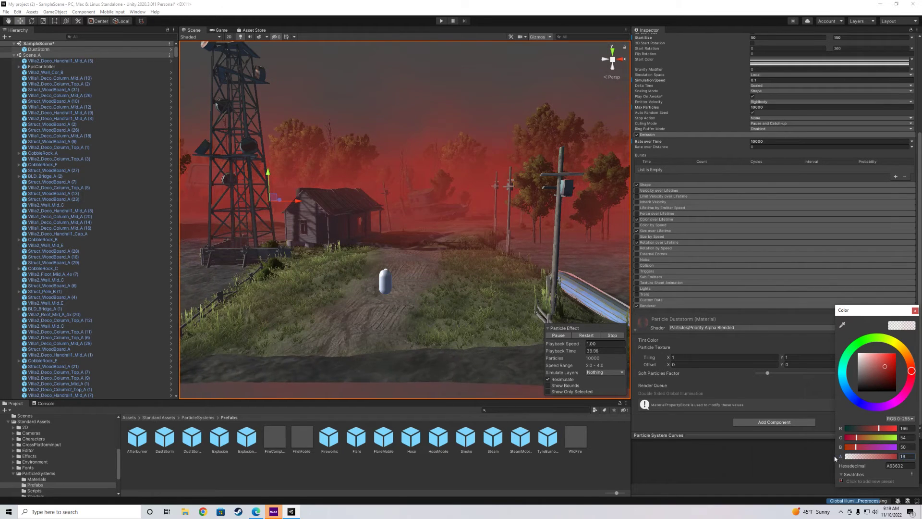
pyautogui.write('9')
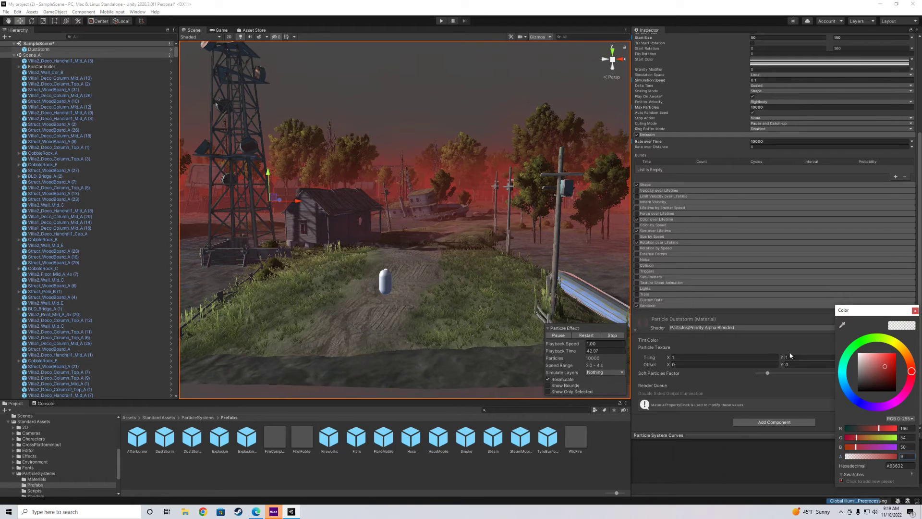
# - Turn on the scene view effects and run the game to check the red fog around the overturned boat and fence
pyautogui.click(259, 37)
pyautogui.click(441, 21)
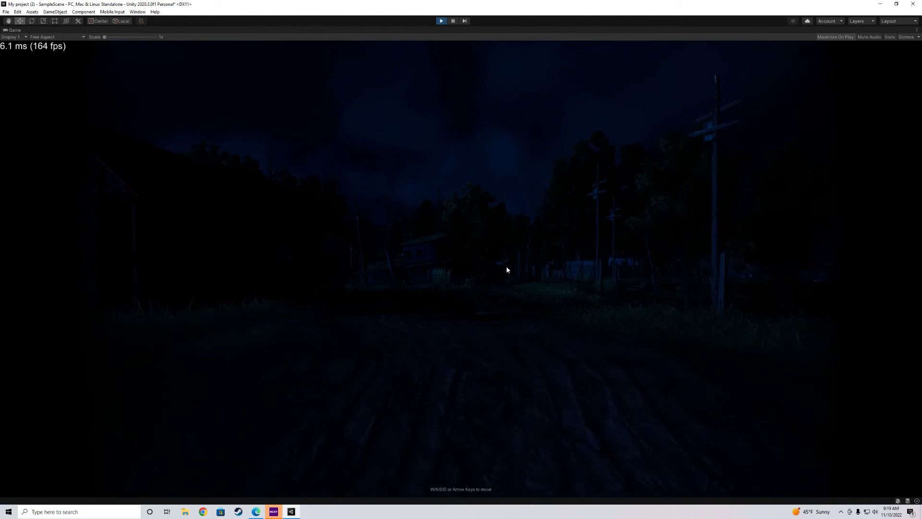
pyautogui.click(806, 282)
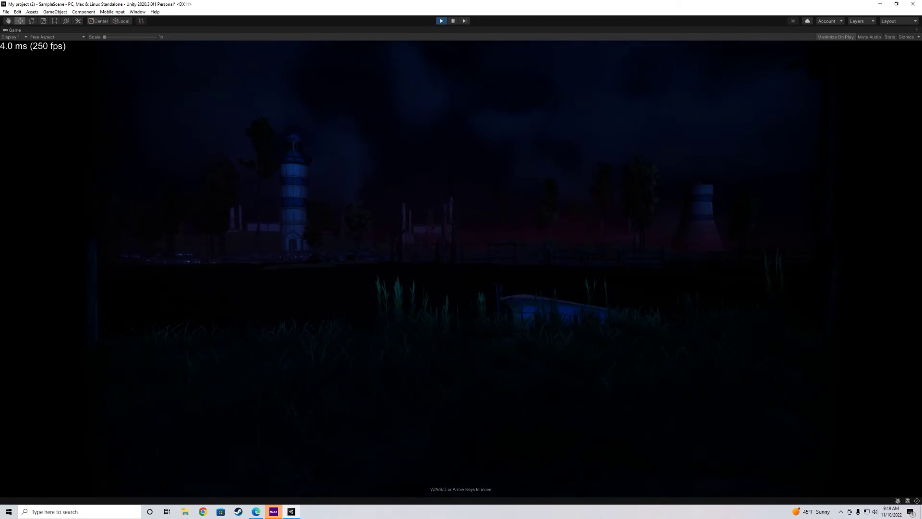
pyautogui.press('w')
pyautogui.press('d')
pyautogui.press('w')
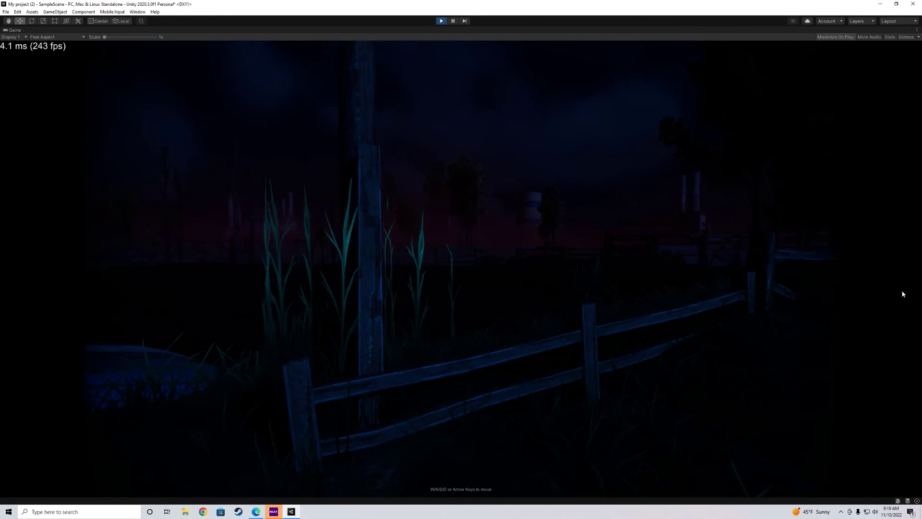
pyautogui.press('a')
pyautogui.press('s')
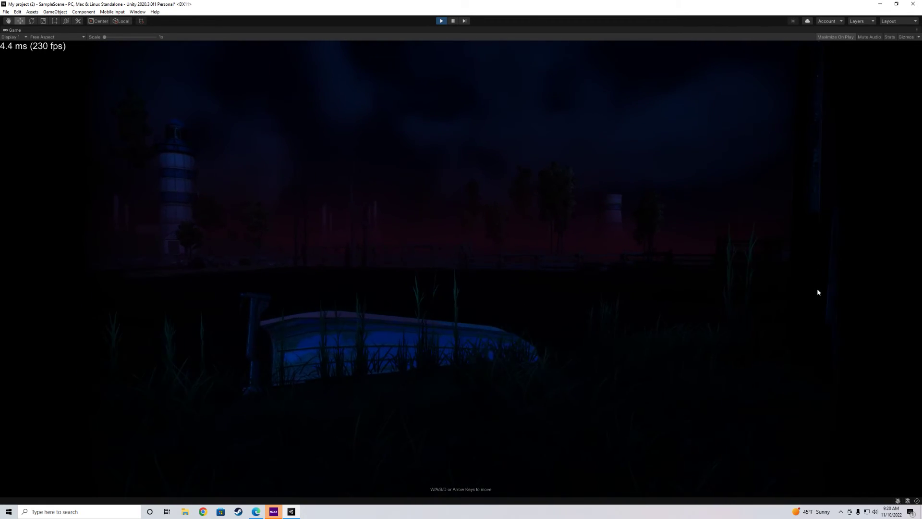
pyautogui.press('d')
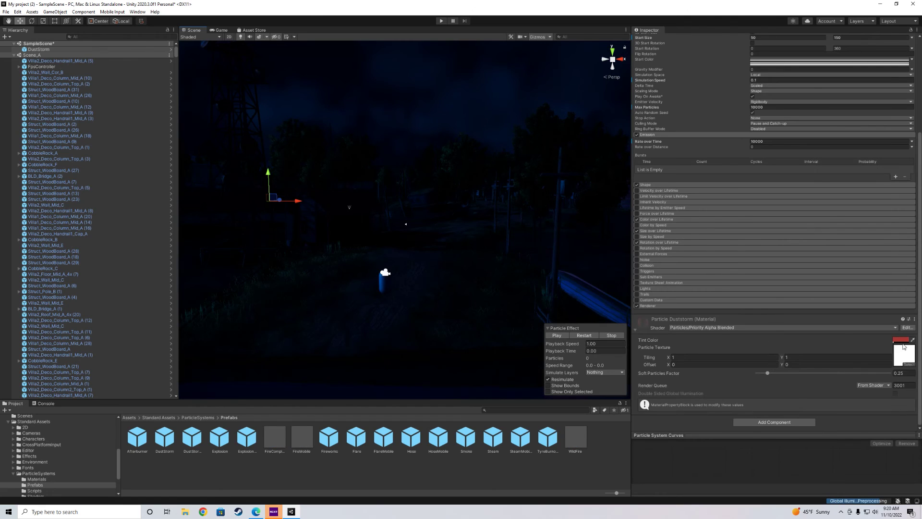
# - Set the Particle Duststorm tint to white FFFFFF with alpha 18 and turn off the scene view effects
pyautogui.click(903, 341)
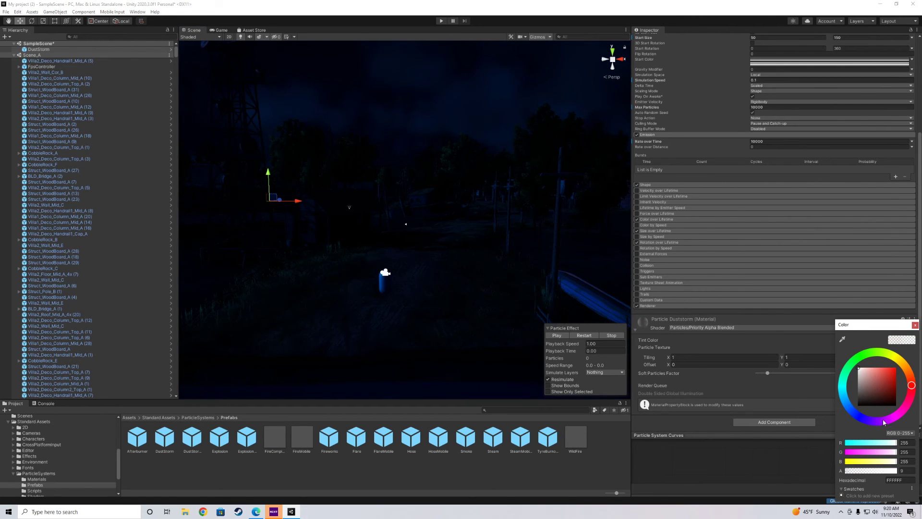
pyautogui.write('18')
pyautogui.click(262, 38)
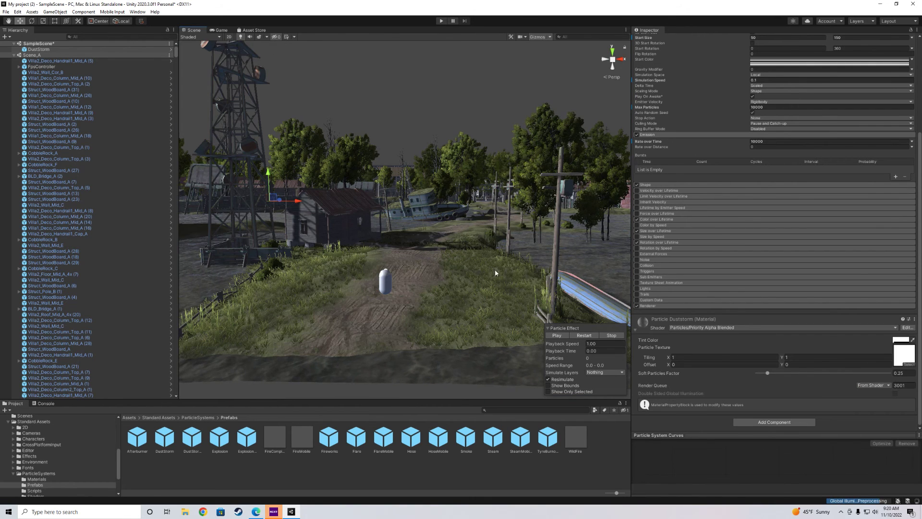
# - Play the dust storm preview and examine the white fog along the path and around the shed and tower
pyautogui.click(558, 336)
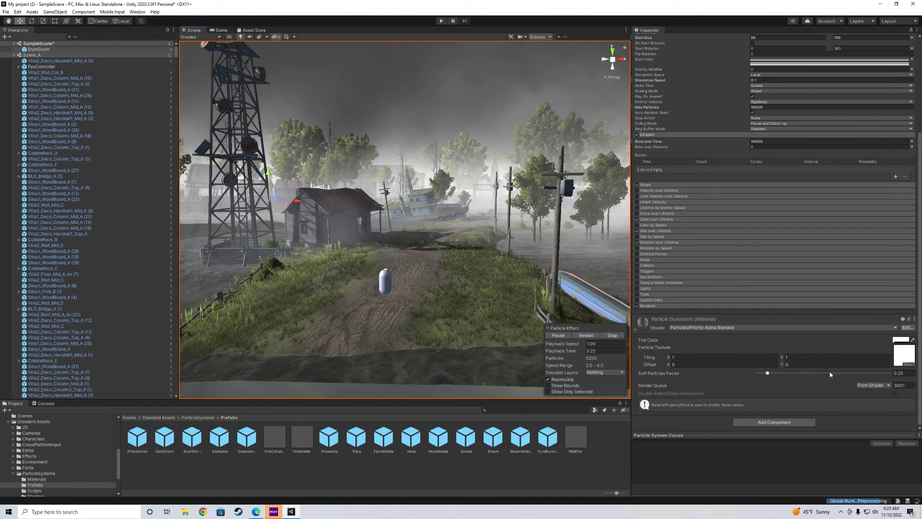
pyautogui.press('w')
pyautogui.moveTo(439, 276); pyautogui.dragTo(596, 285, button='right')
pyautogui.moveTo(549, 283); pyautogui.dragTo(913, 281, button='right')
pyautogui.moveTo(521, 280); pyautogui.dragTo(551, 283, button='right')
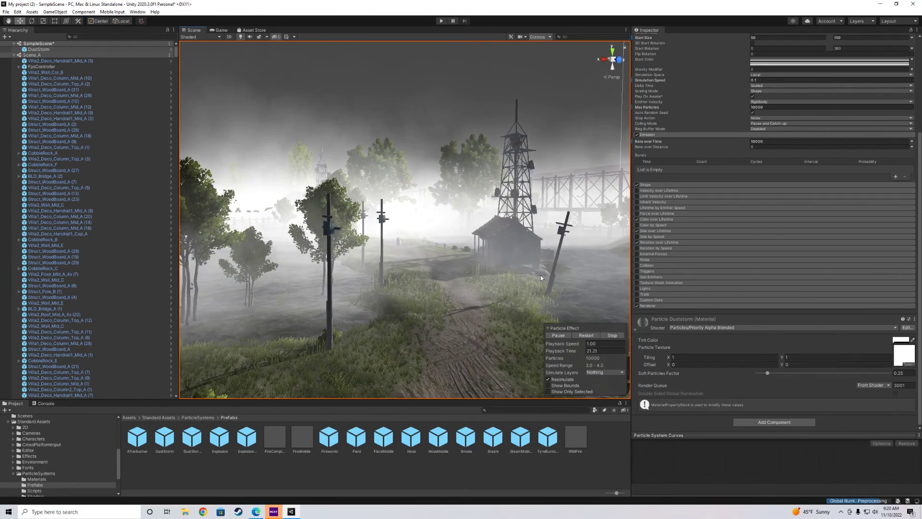